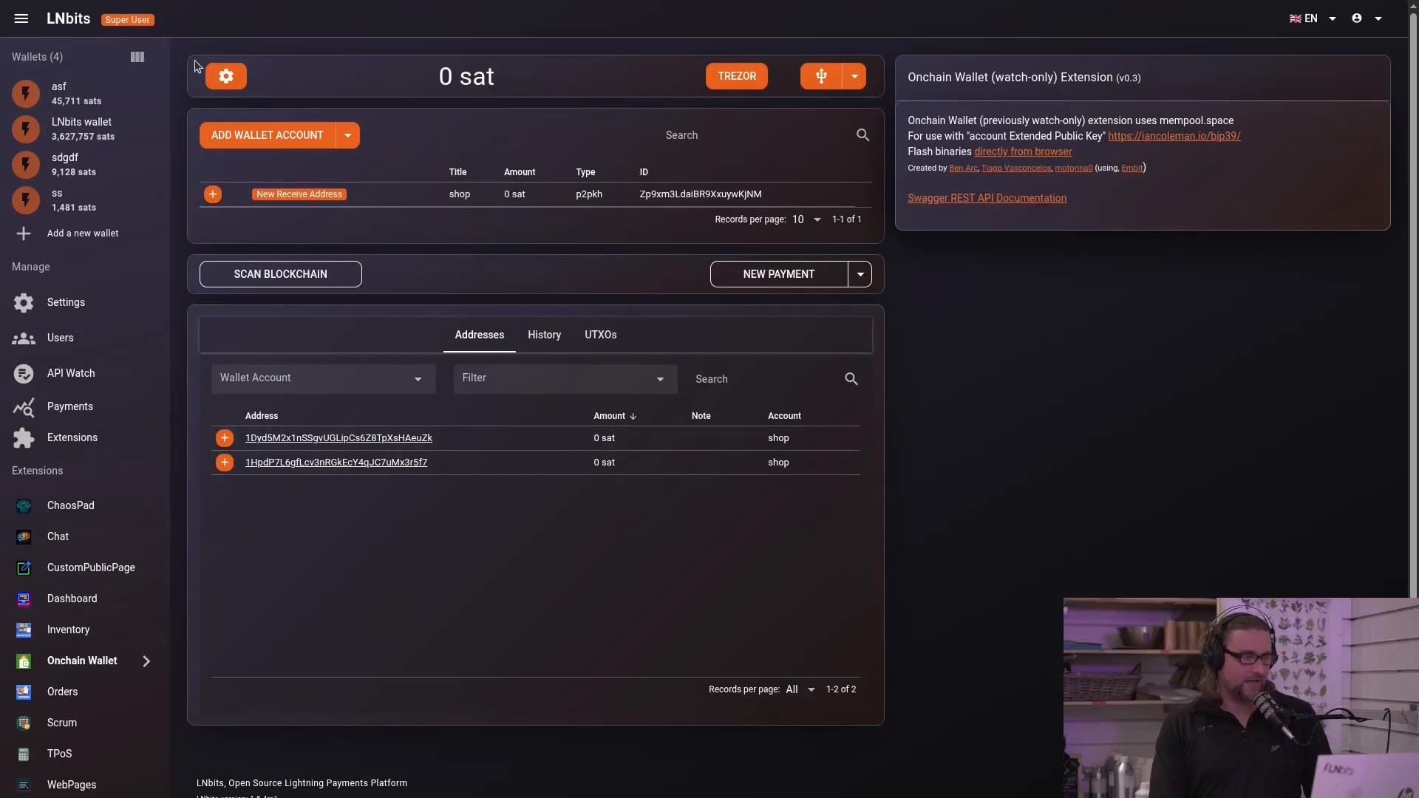
{"action": "left_click", "coordinate": [348, 137]}
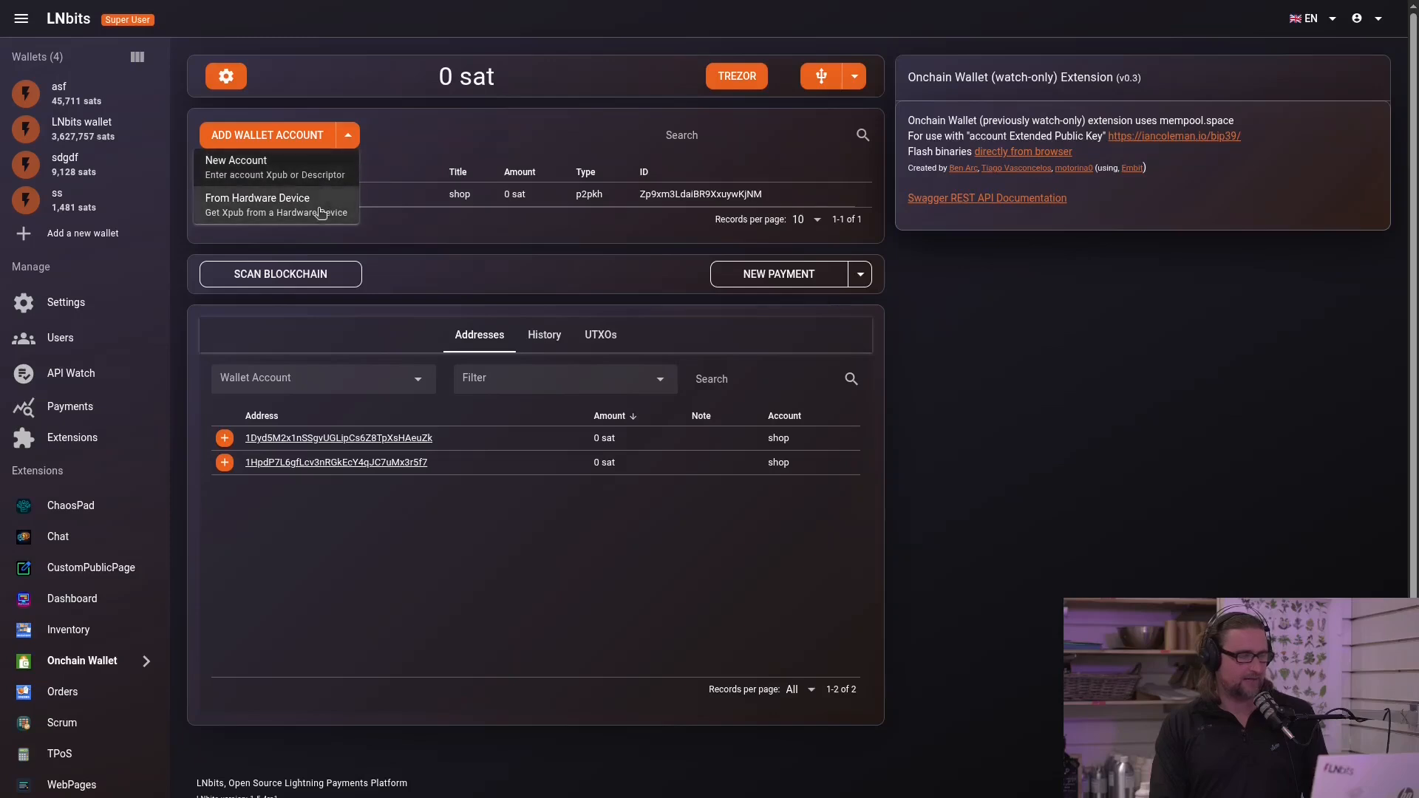
{"action": "left_click", "coordinate": [534, 649]}
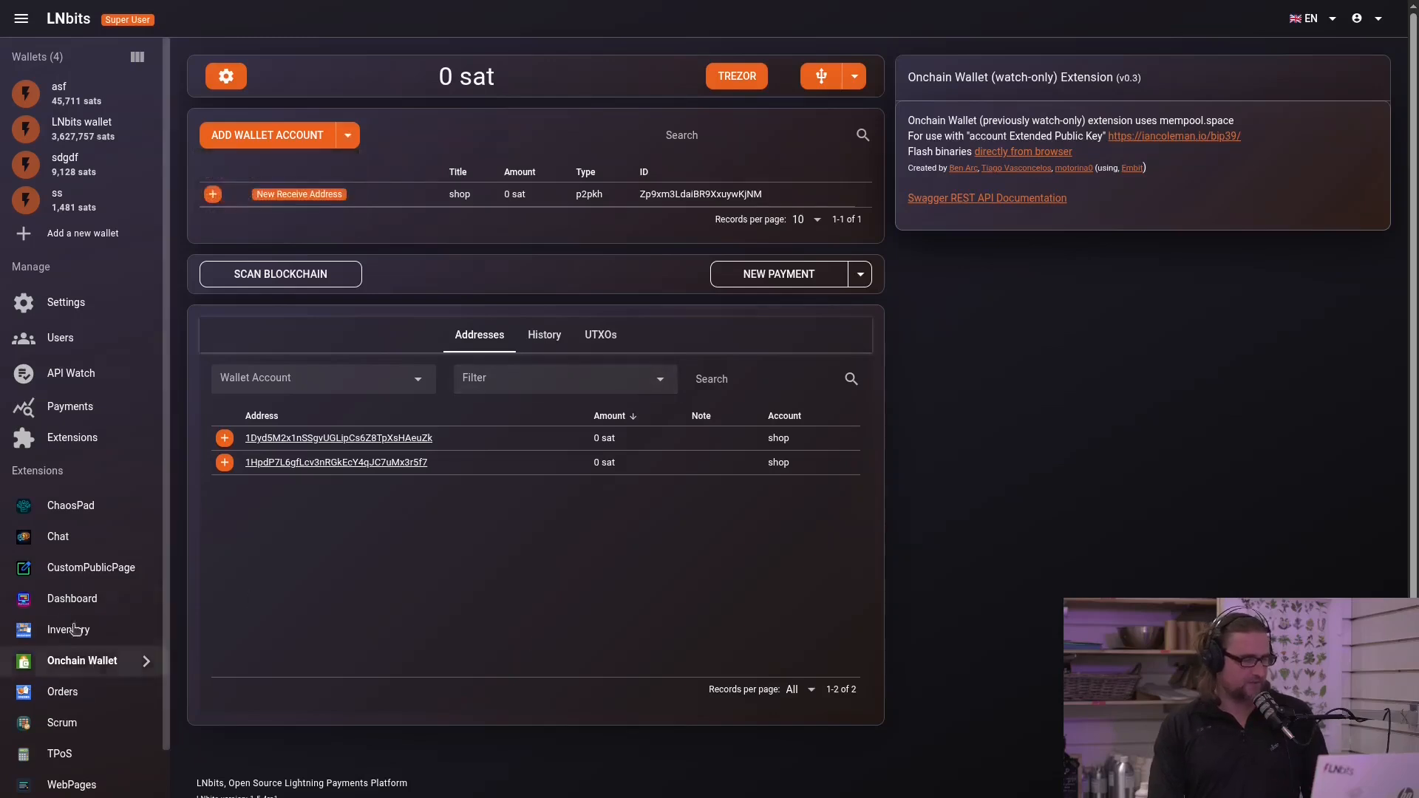
- In the TPoS extension, start a new TPoS named "test" with the asf wallet and GBP as currency
{"action": "left_click", "coordinate": [105, 752]}
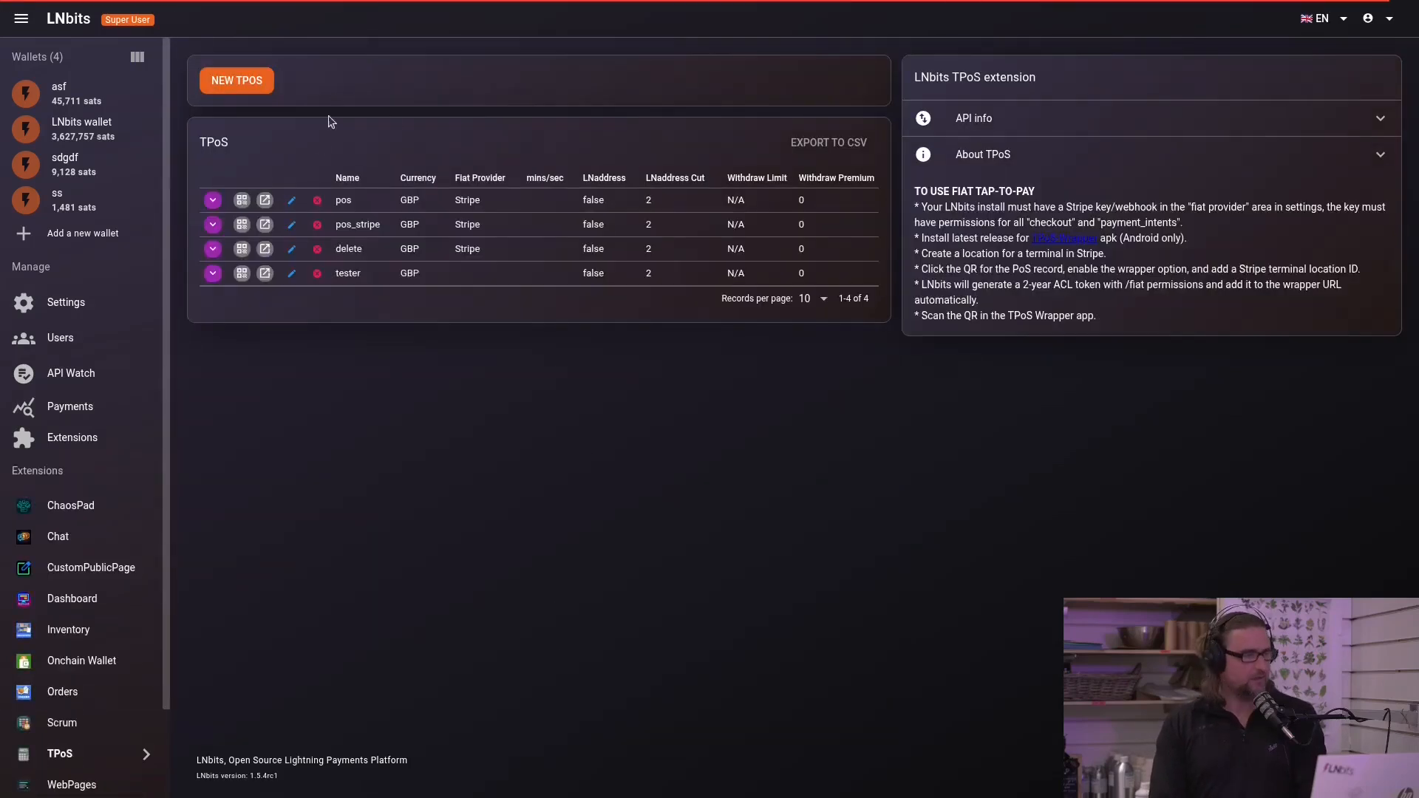
{"action": "left_click", "coordinate": [236, 80]}
{"action": "left_click", "coordinate": [672, 55]}
{"action": "type", "text": "test"}
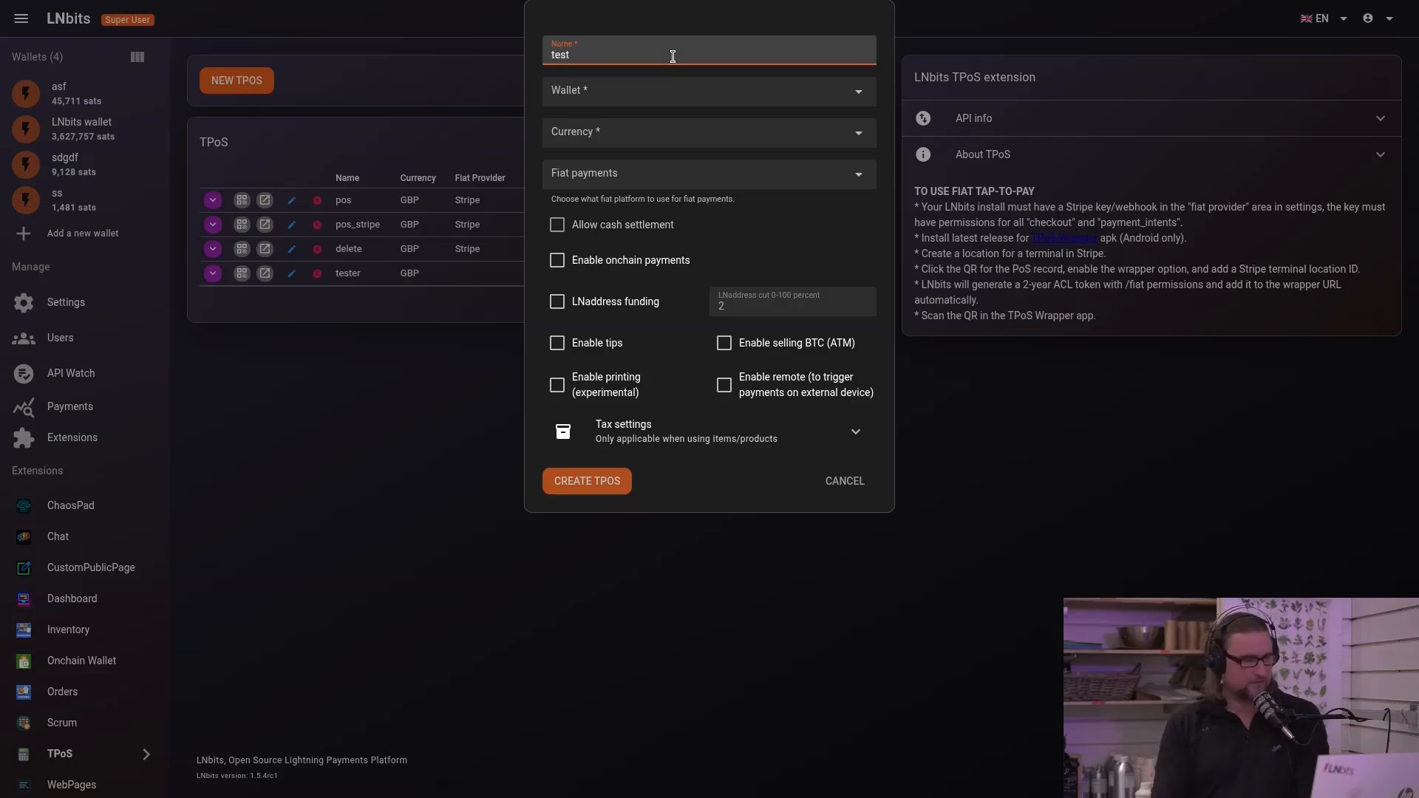
{"action": "left_click", "coordinate": [693, 90]}
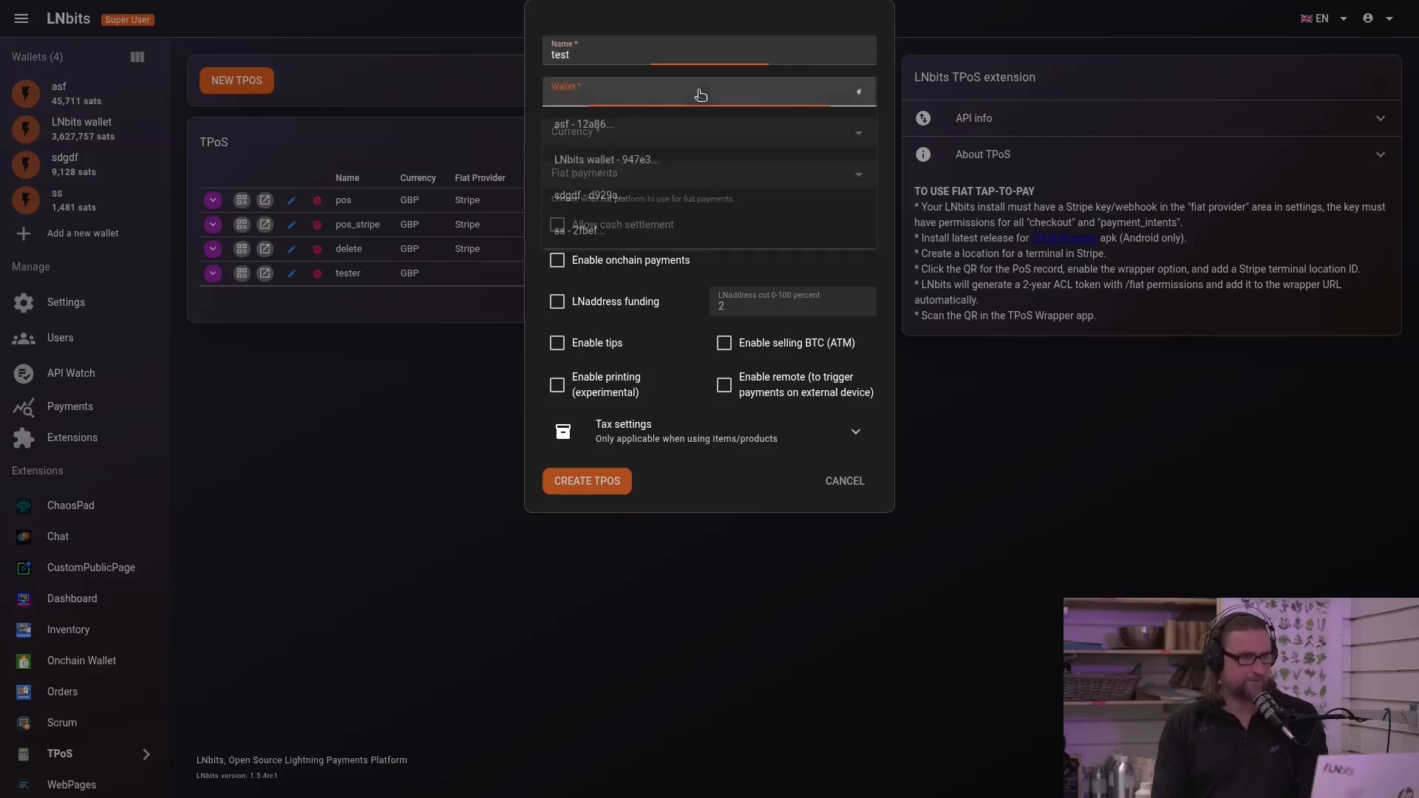
{"action": "left_click", "coordinate": [712, 143]}
{"action": "left_click", "coordinate": [713, 140]}
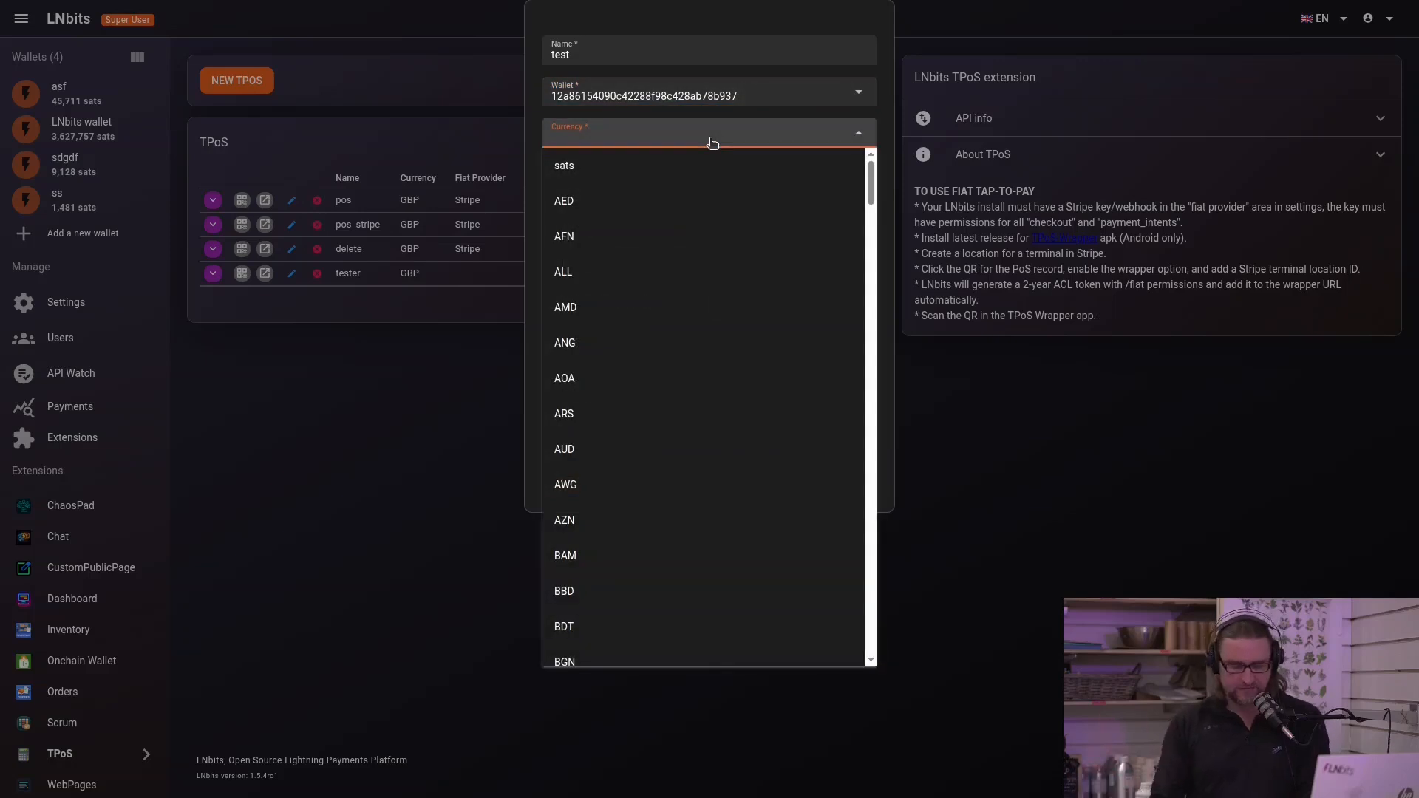
{"action": "key", "text": "g"}
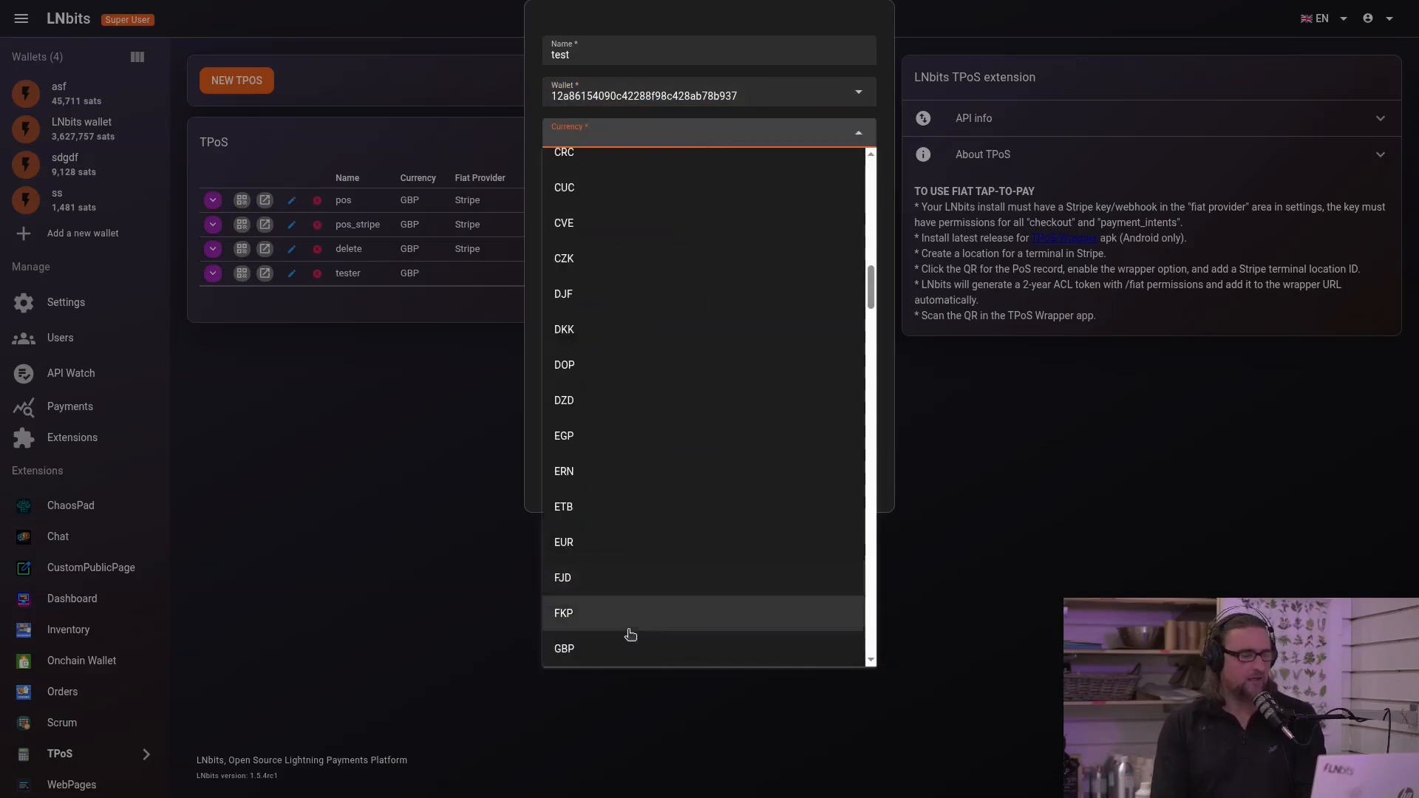
{"action": "left_click", "coordinate": [653, 664]}
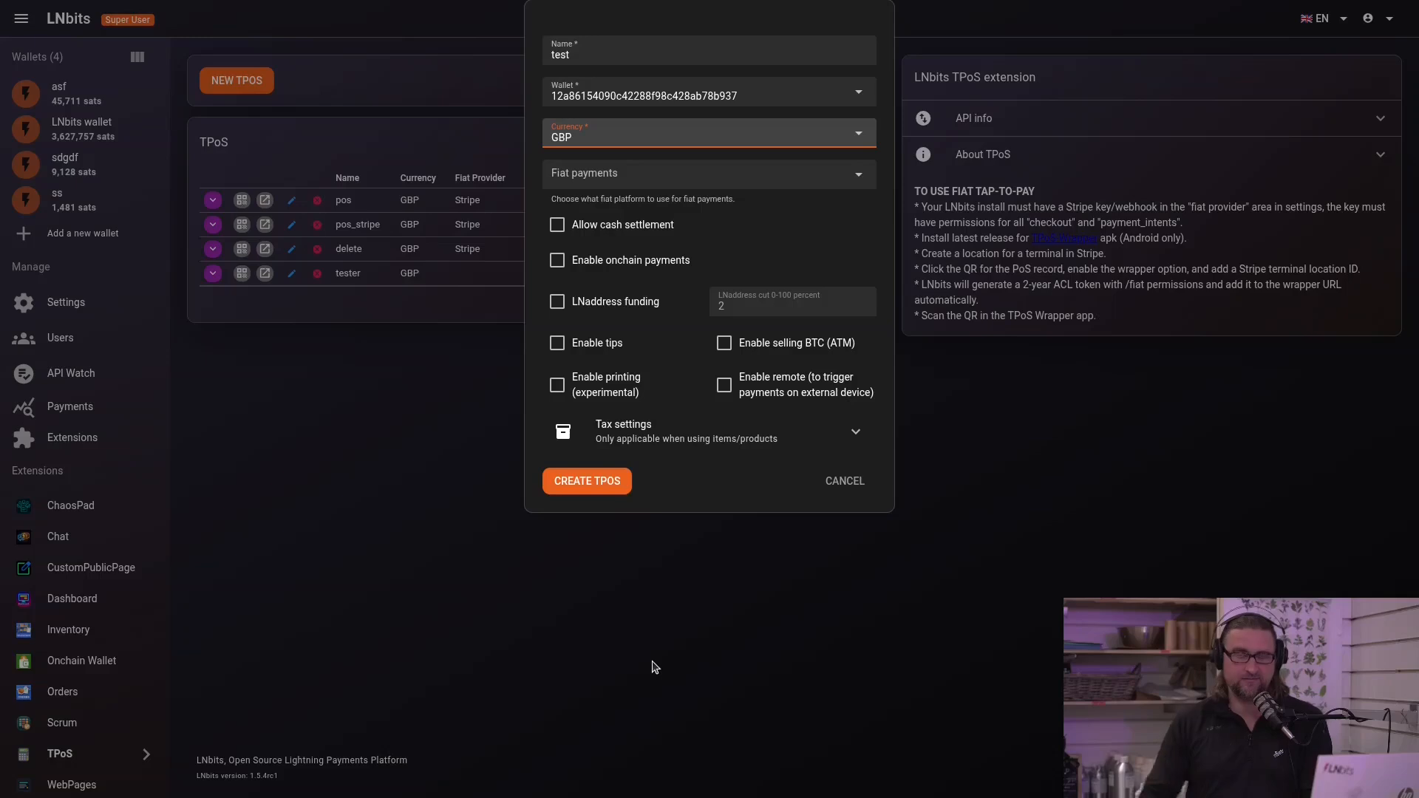
- Set stripe as the fiat payment provider and allow both Stripe card payments and cash settlement
{"action": "left_click", "coordinate": [673, 184]}
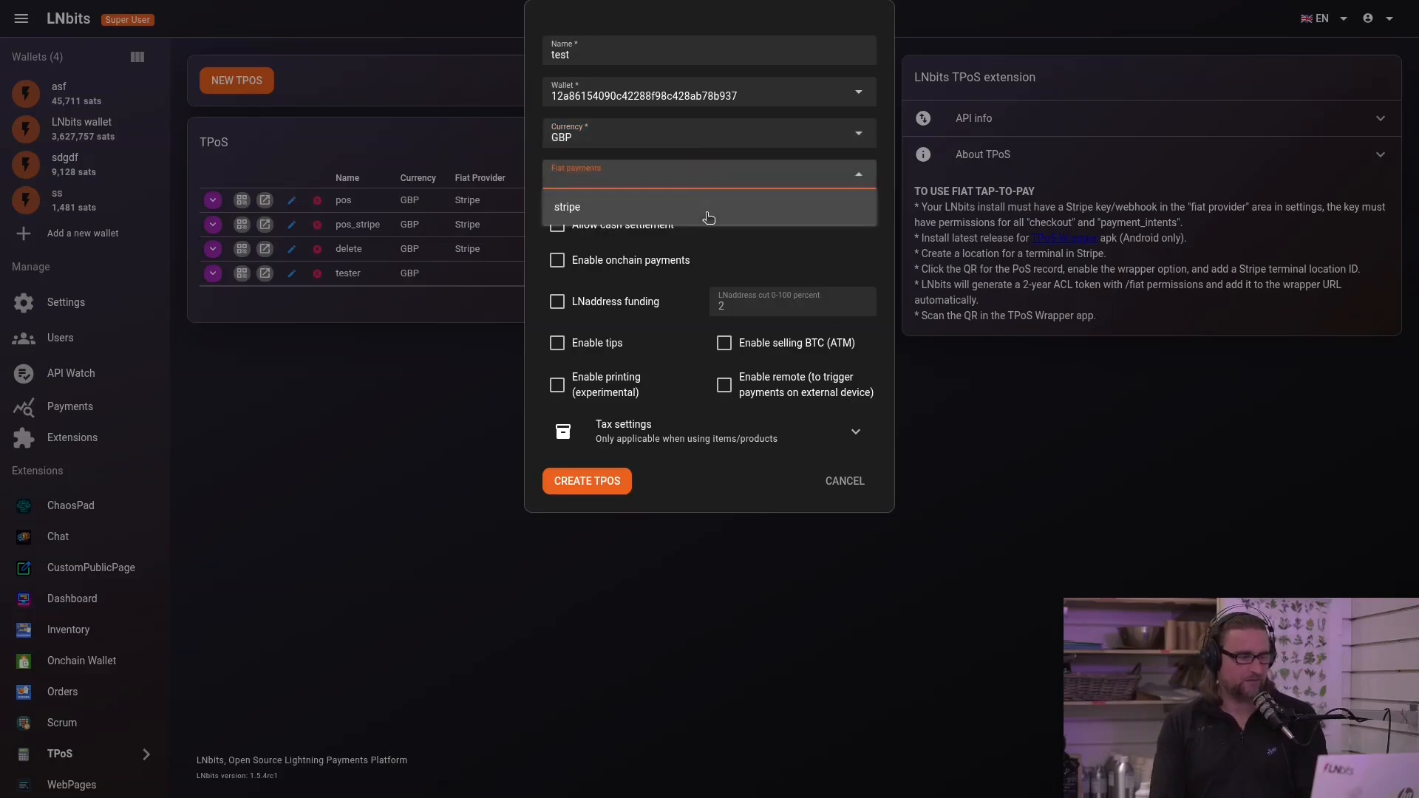
{"action": "left_click", "coordinate": [709, 217]}
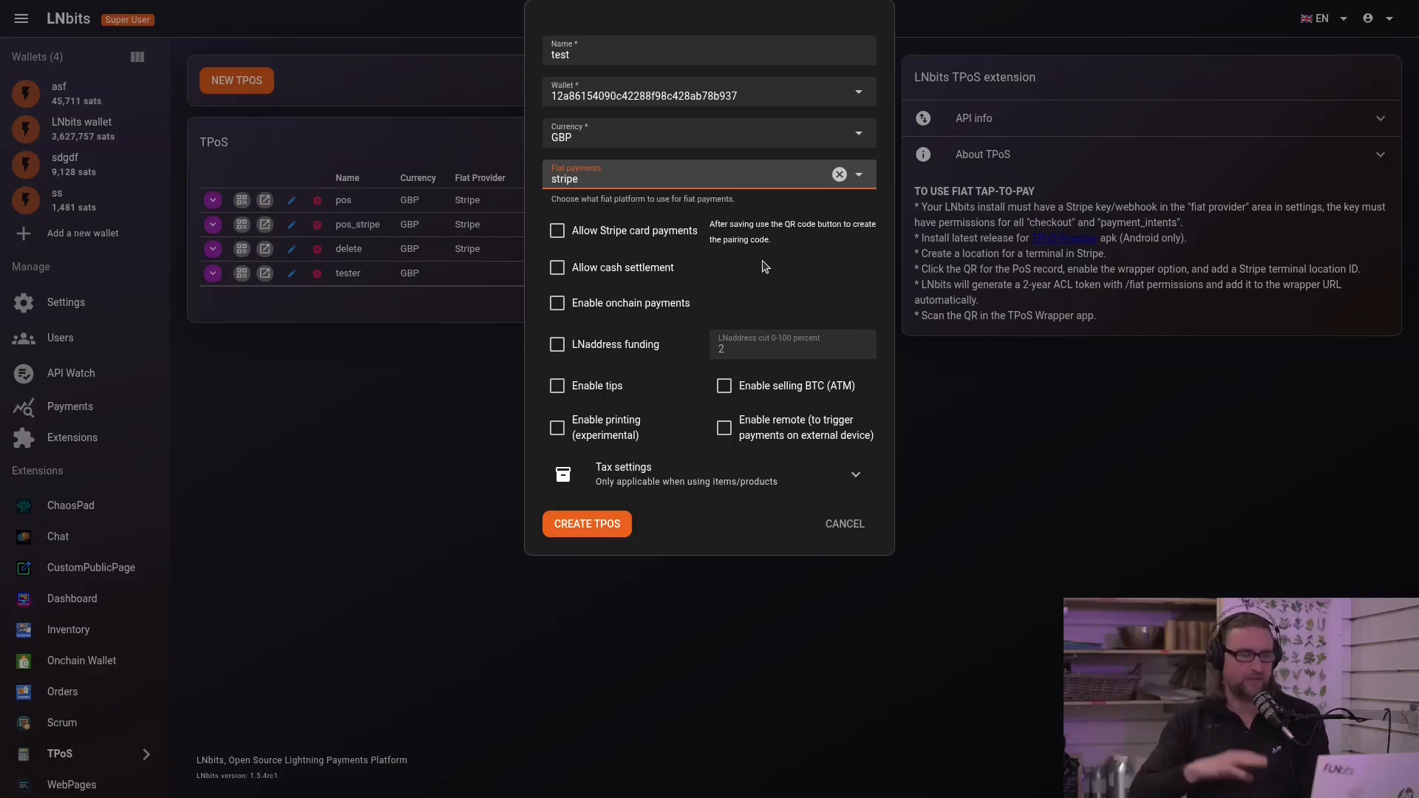
{"action": "left_click", "coordinate": [614, 237]}
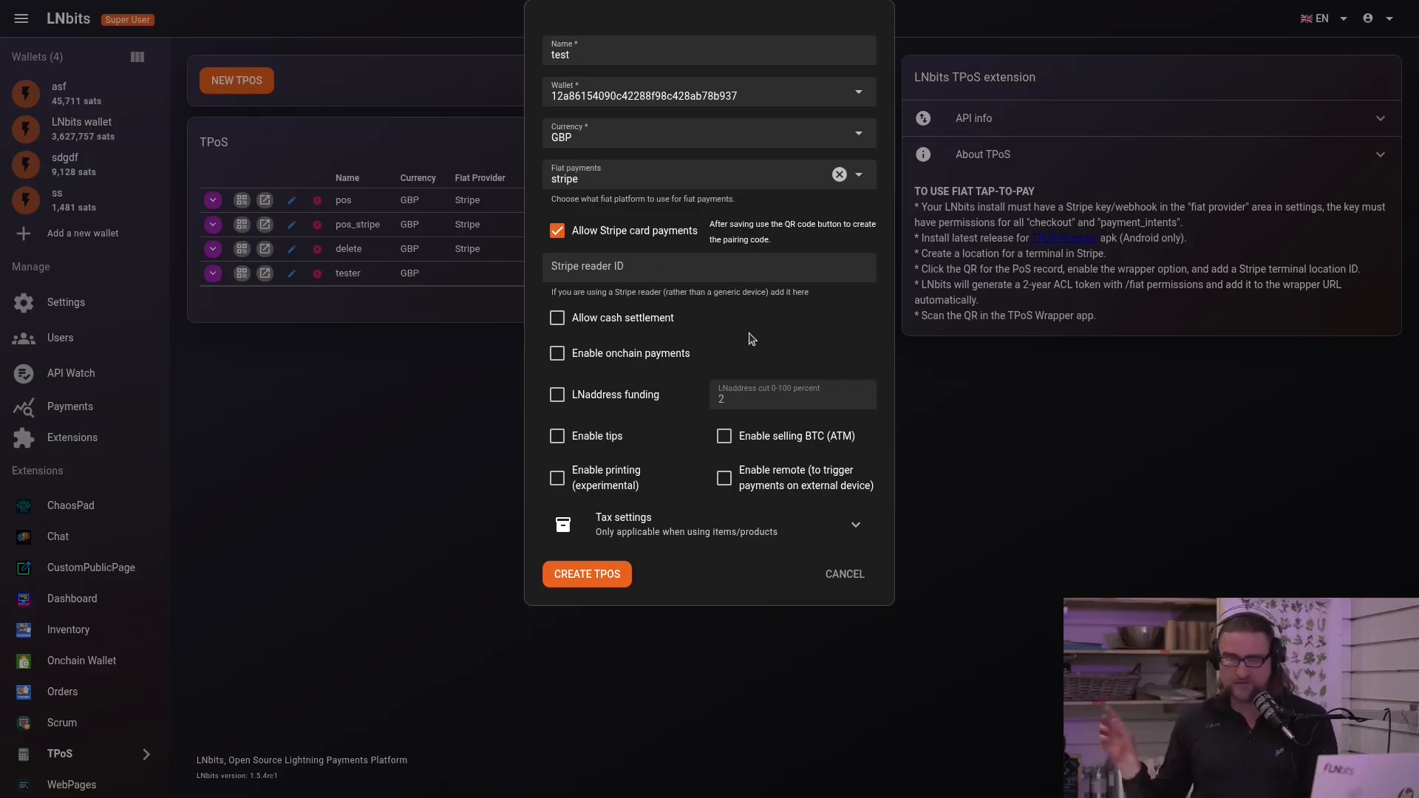
{"action": "left_click", "coordinate": [634, 325]}
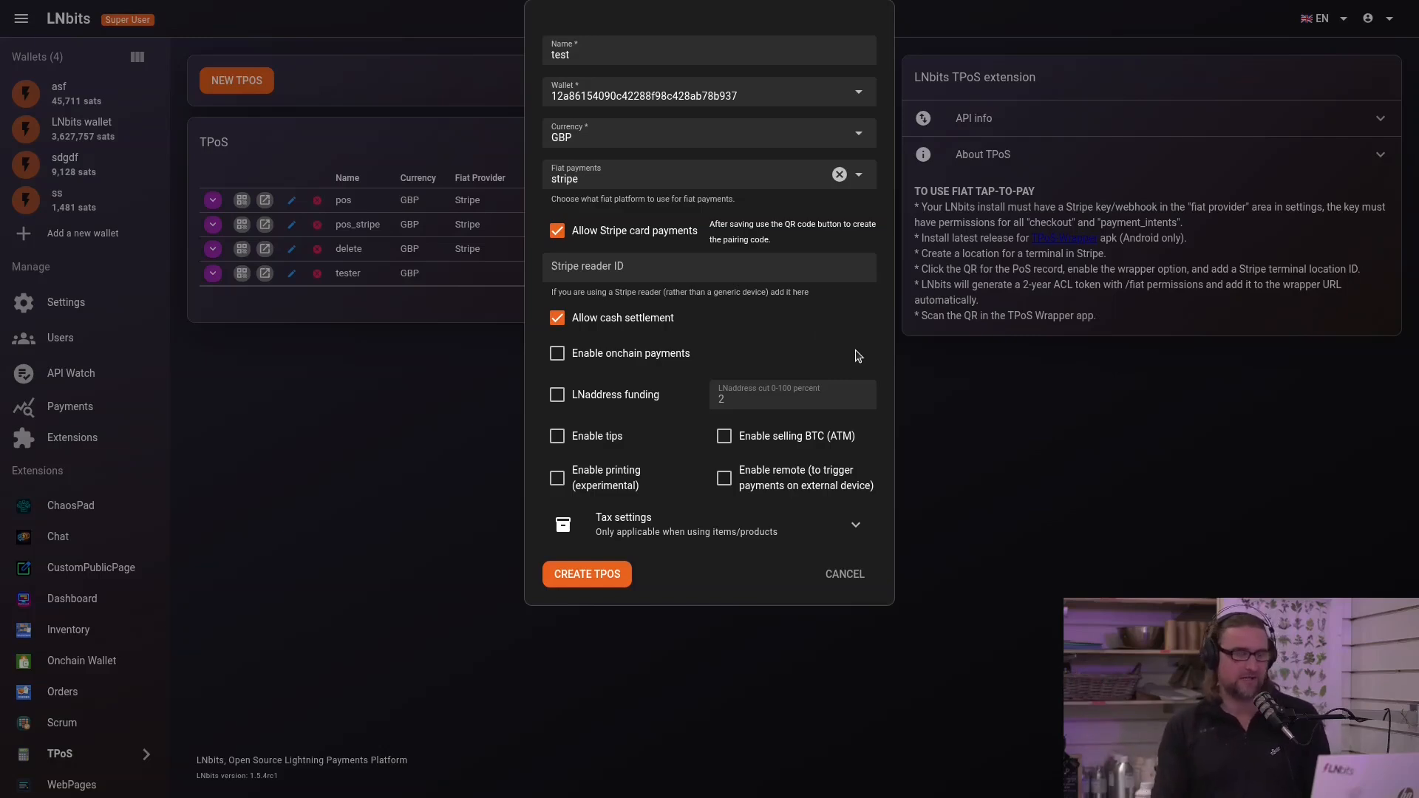
- Enable onchain payments for the new TPoS with "shop" as the watchonly wallet
{"action": "left_click", "coordinate": [650, 361]}
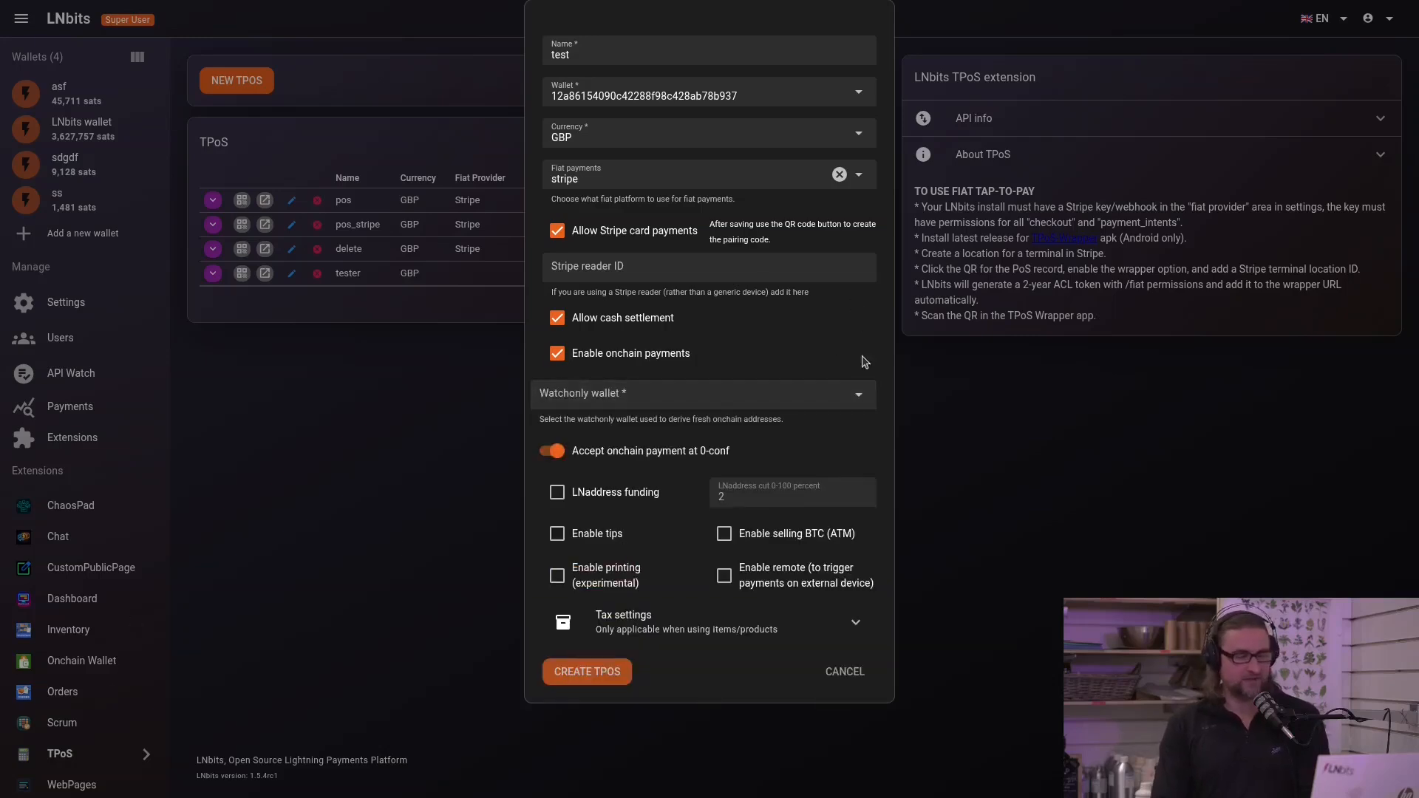
{"action": "left_click", "coordinate": [812, 402]}
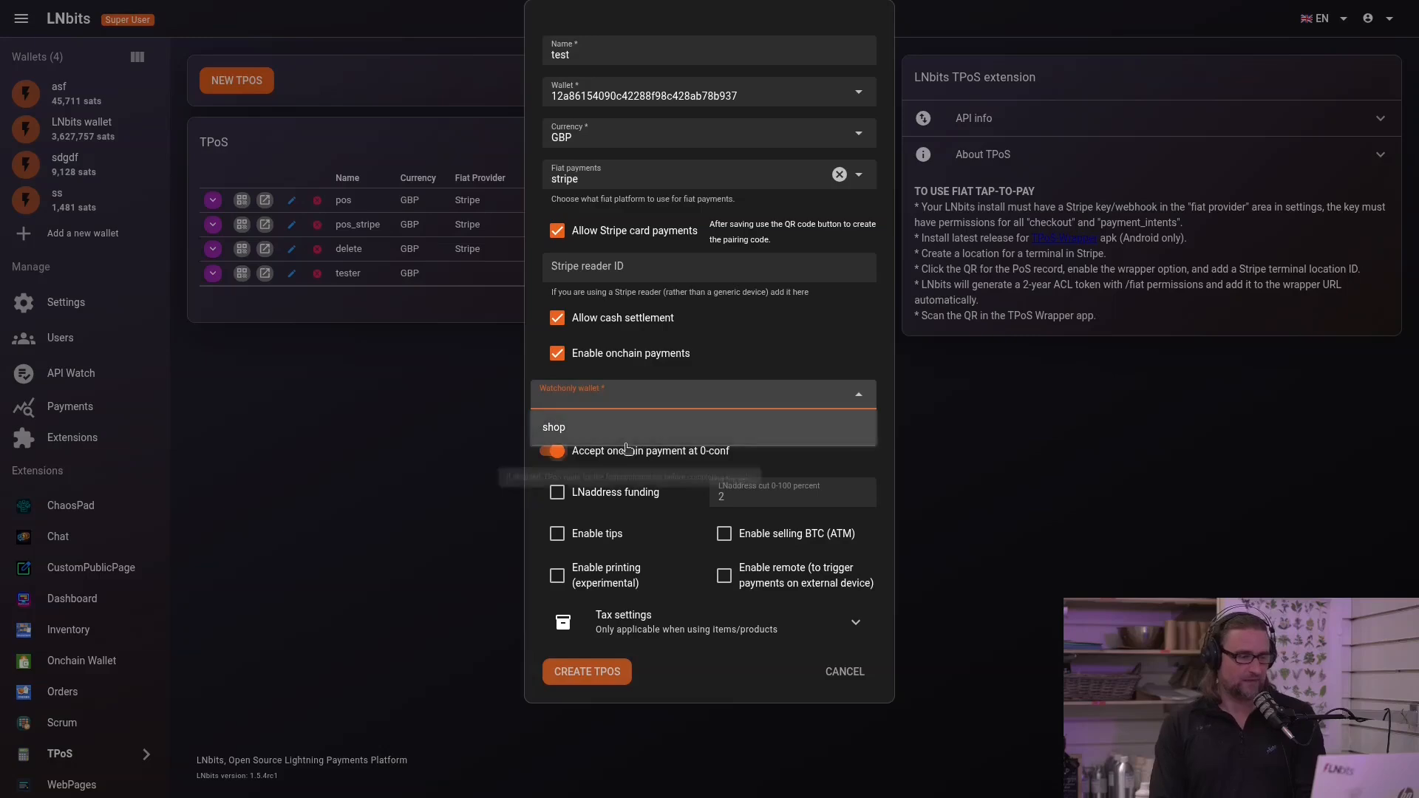
{"action": "left_click", "coordinate": [620, 422]}
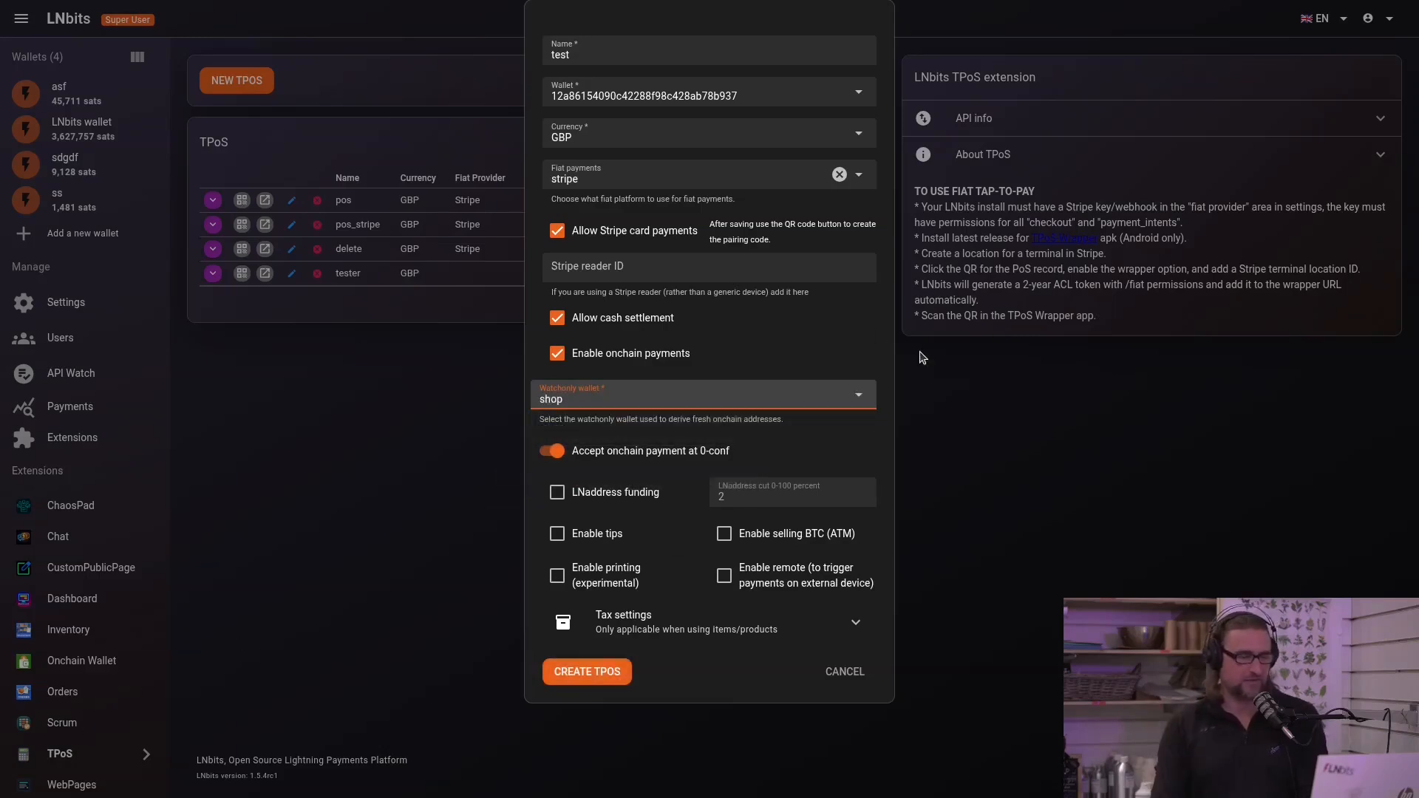
{"action": "mouse_move", "coordinate": [626, 447]}
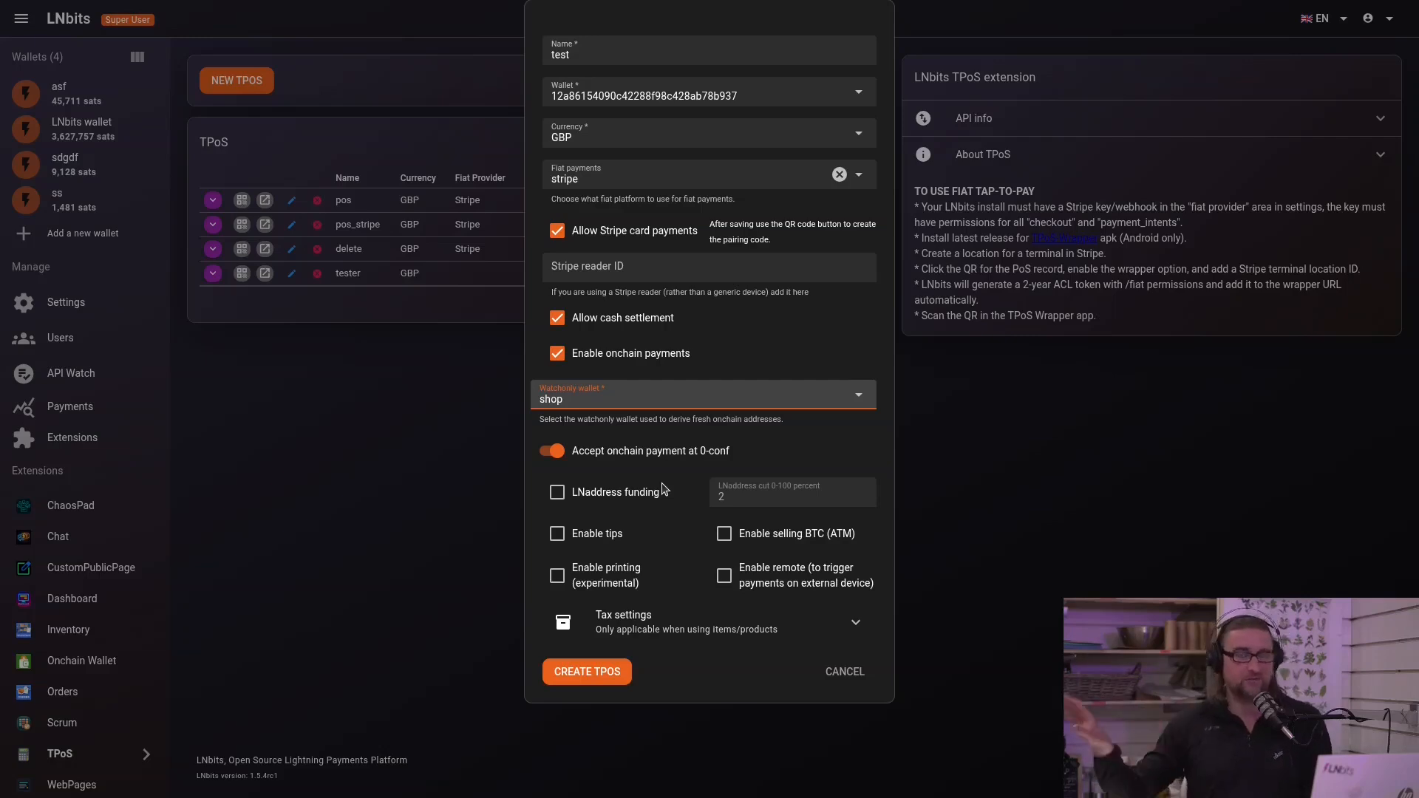
- Enable tips with LNbits wallet as the tip wallet and tip options of 5, 10 and 20 percent
{"action": "left_click", "coordinate": [598, 545]}
{"action": "left_click", "coordinate": [698, 619]}
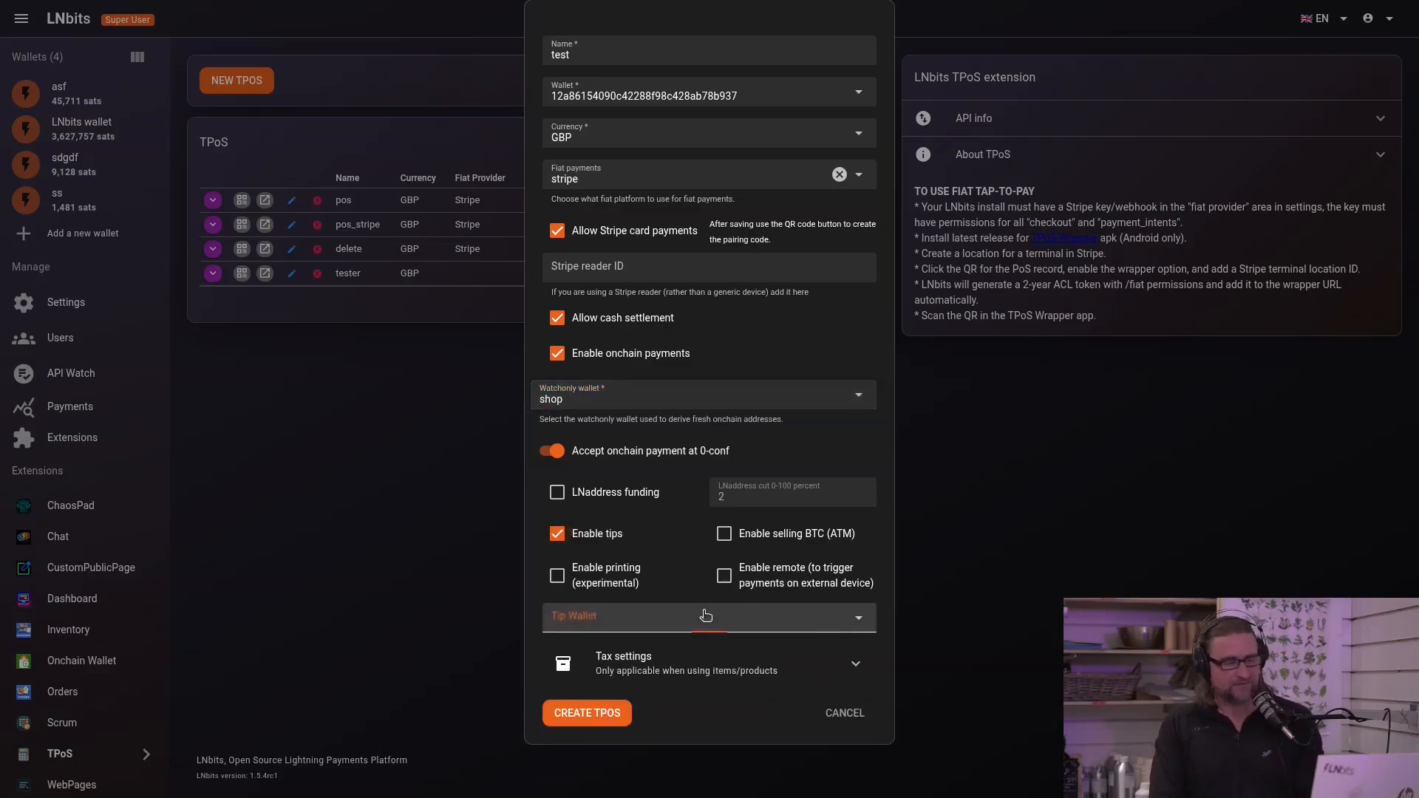
{"action": "left_click", "coordinate": [706, 688]}
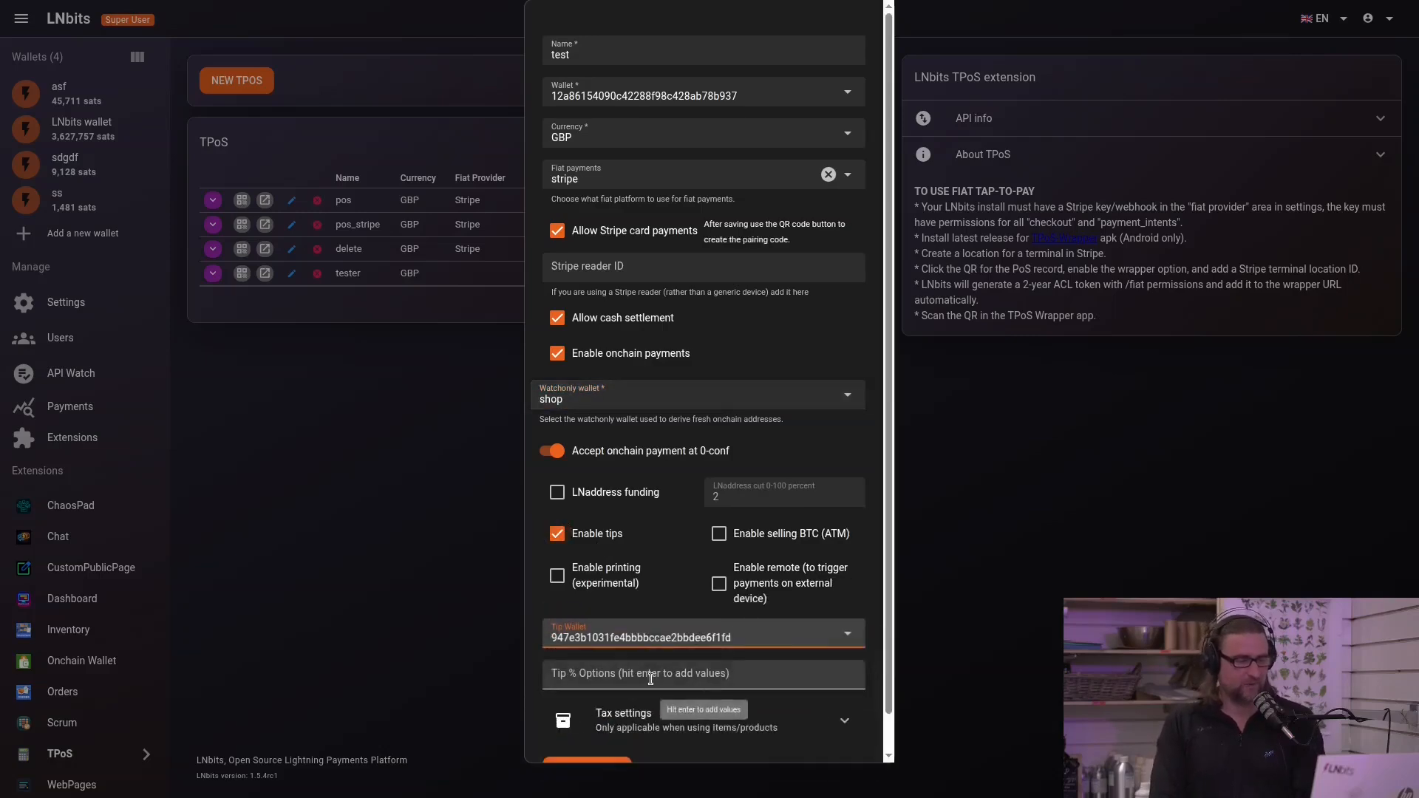
{"action": "left_click", "coordinate": [650, 678]}
{"action": "key", "text": "Return"}
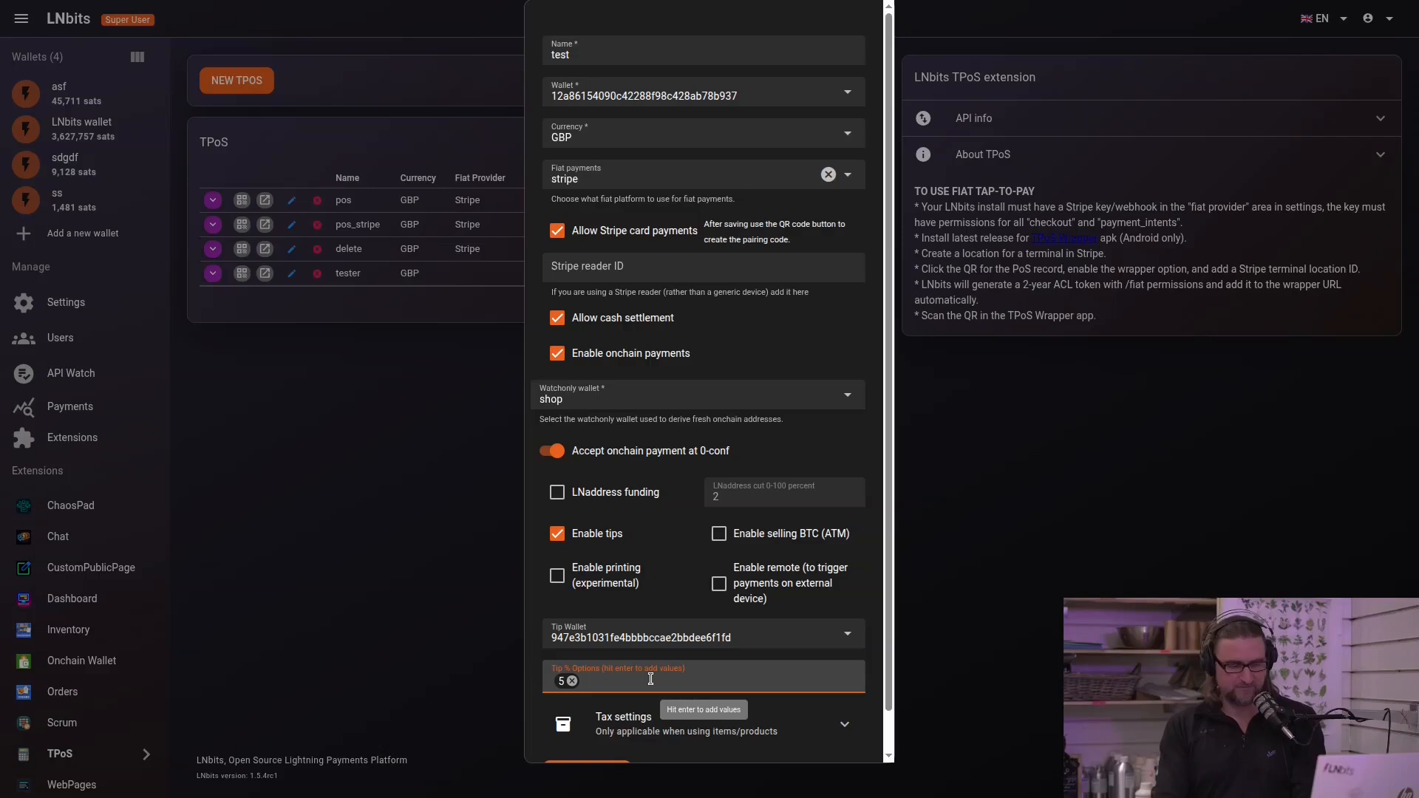
{"action": "type", "text": "10"}
{"action": "key", "text": "Return"}
{"action": "type", "text": "20"}
{"action": "key", "text": "Return"}
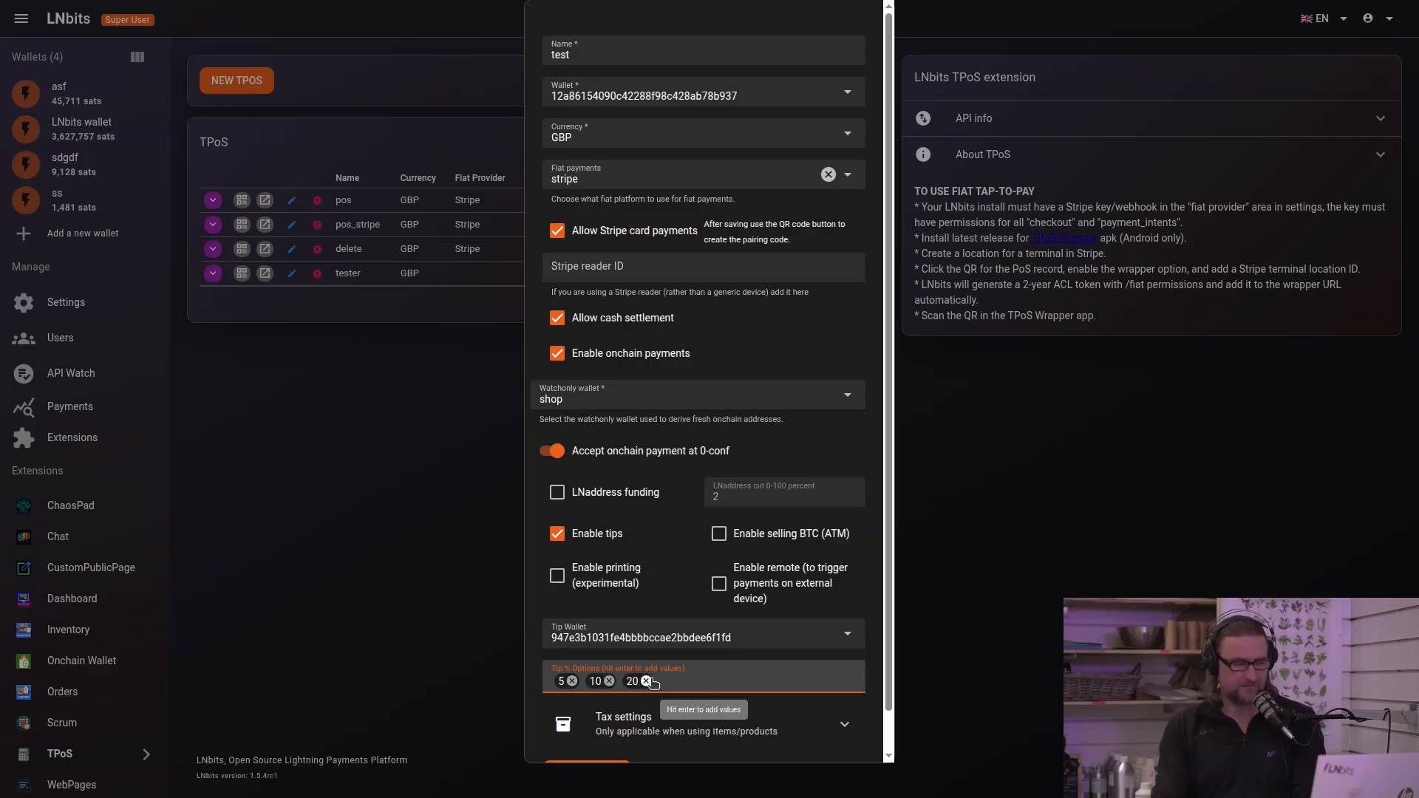
- Enable selling BTC (ATM) with a daily maximum of 100 sats and the time between withdraws counted in seconds
{"action": "left_click", "coordinate": [804, 541]}
{"action": "scroll", "coordinate": [863, 578], "scroll_direction": "down", "scroll_amount": 3}
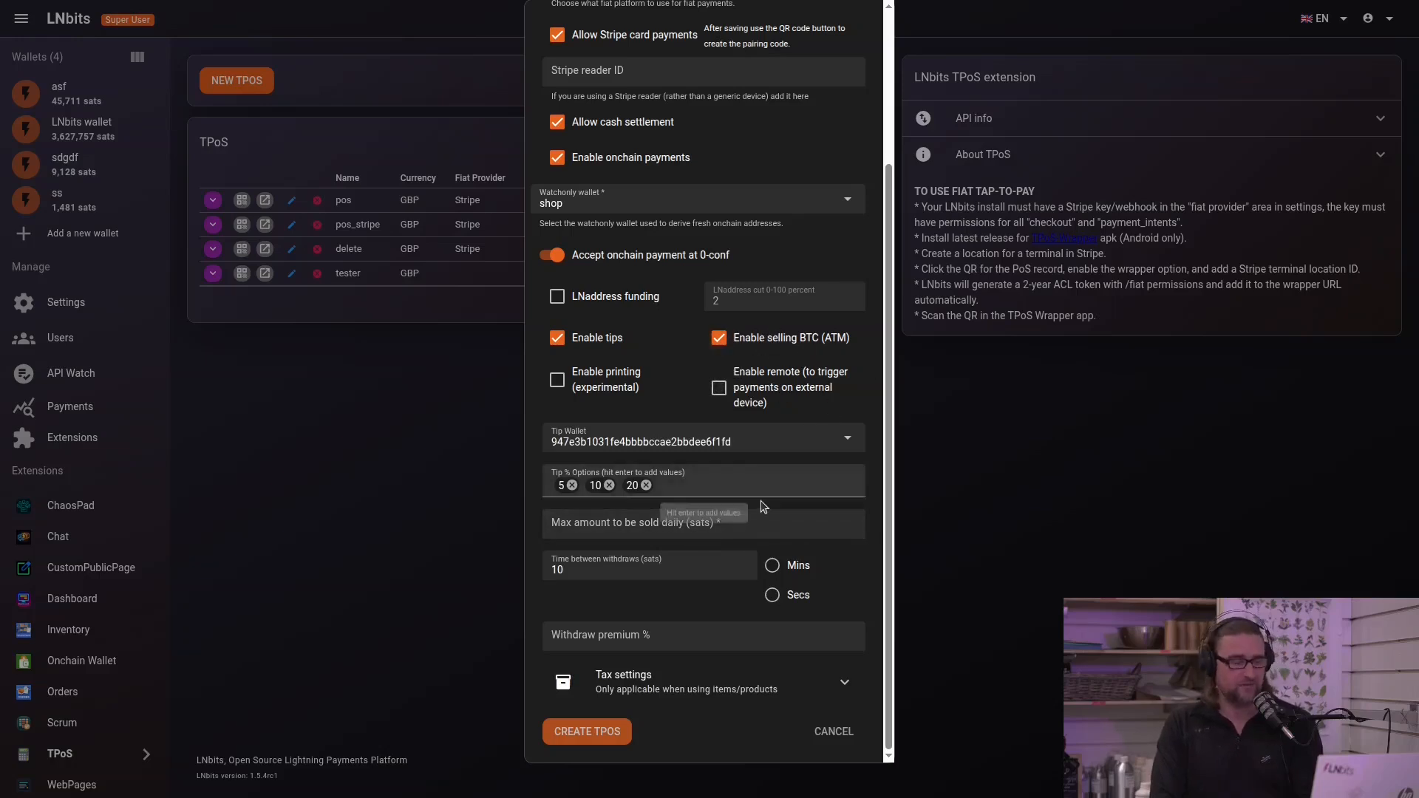
{"action": "left_click", "coordinate": [749, 529]}
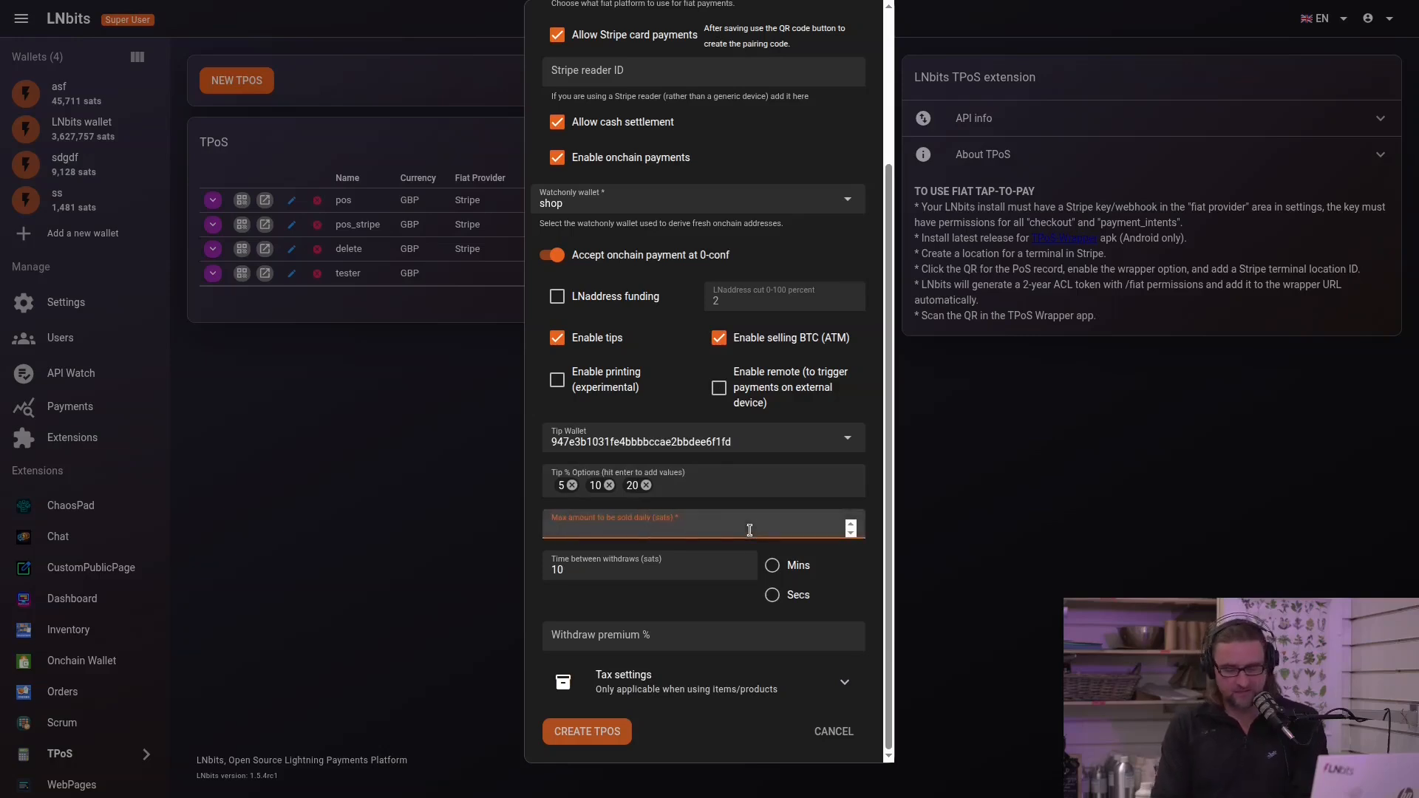
{"action": "type", "text": "100"}
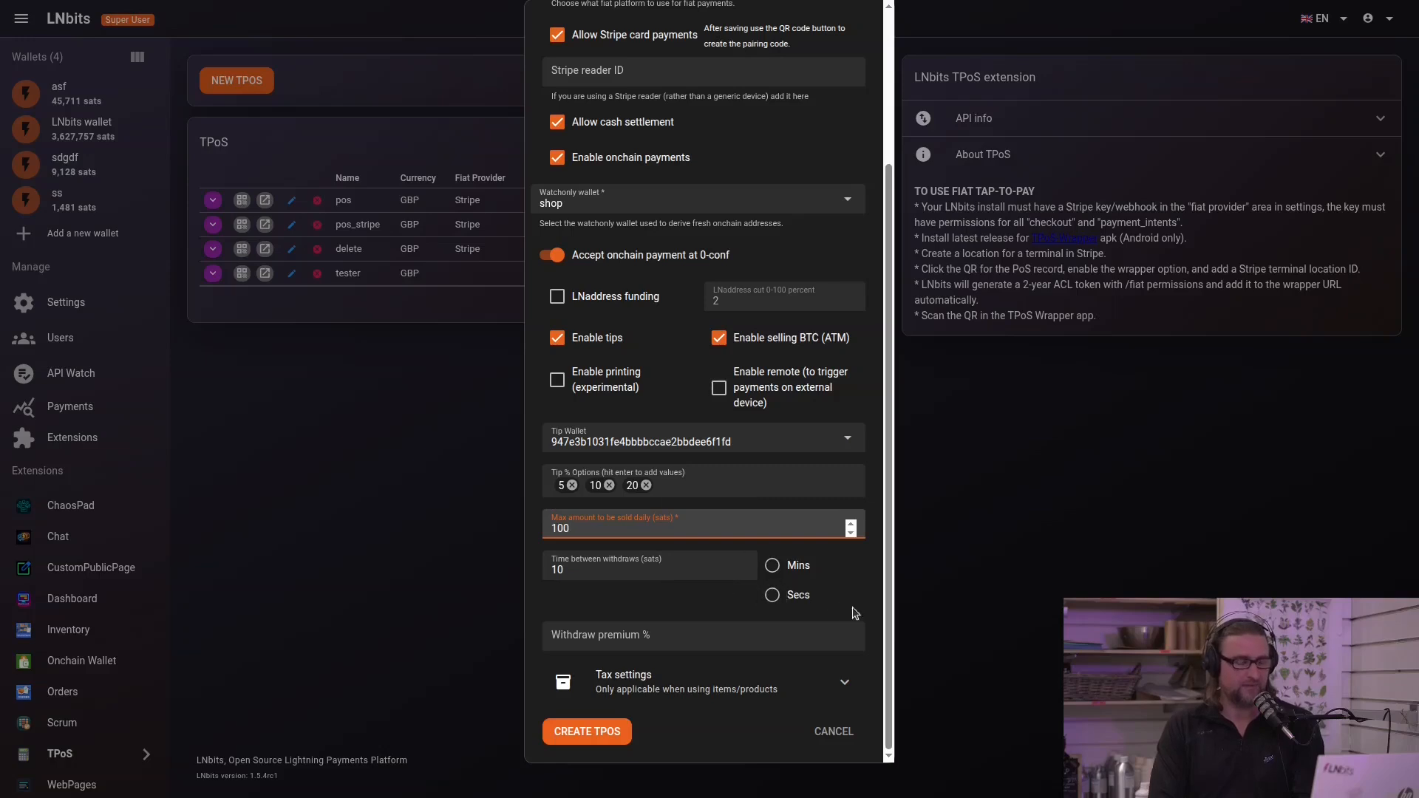
{"action": "left_click", "coordinate": [773, 601]}
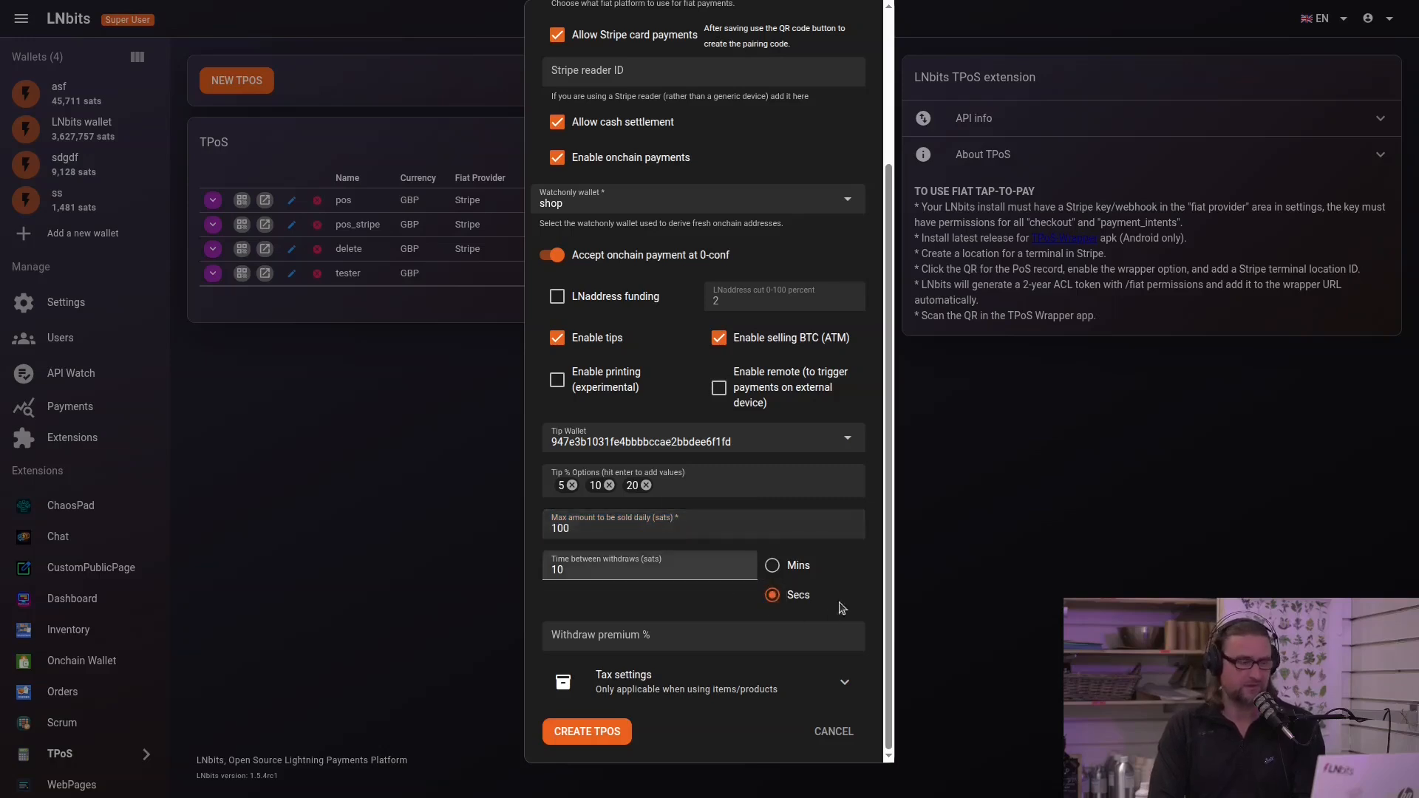
- Enable receipt printing with the business name "Bens` Cafe" and fill in the business address
{"action": "left_click", "coordinate": [583, 380]}
{"action": "left_click", "coordinate": [677, 484]}
{"action": "type", "text": "My Shop"}
{"action": "type", "text": "Ben"}
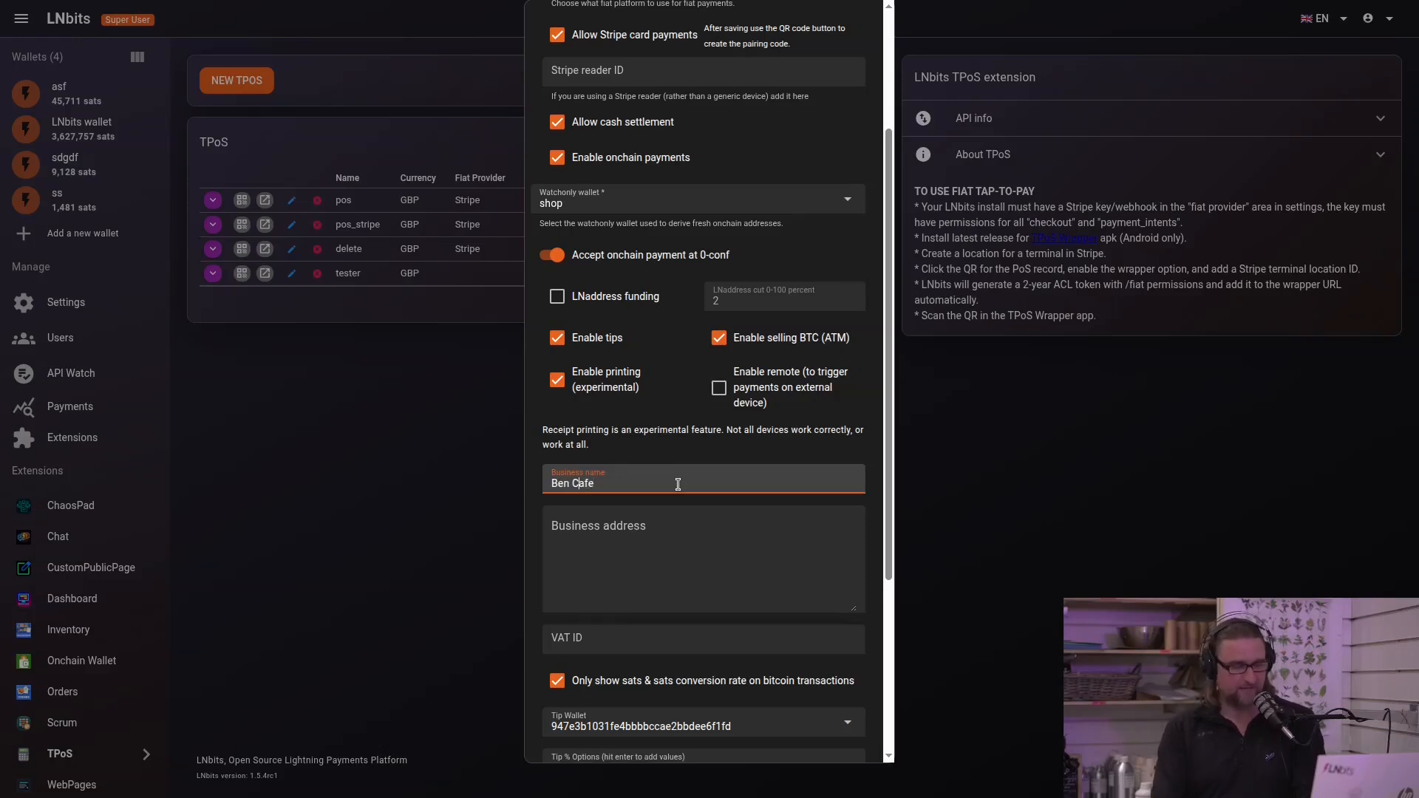
{"action": "type", "text": "s`"}
{"action": "key", "text": "Tab"}
{"action": "type", "text": "1"}
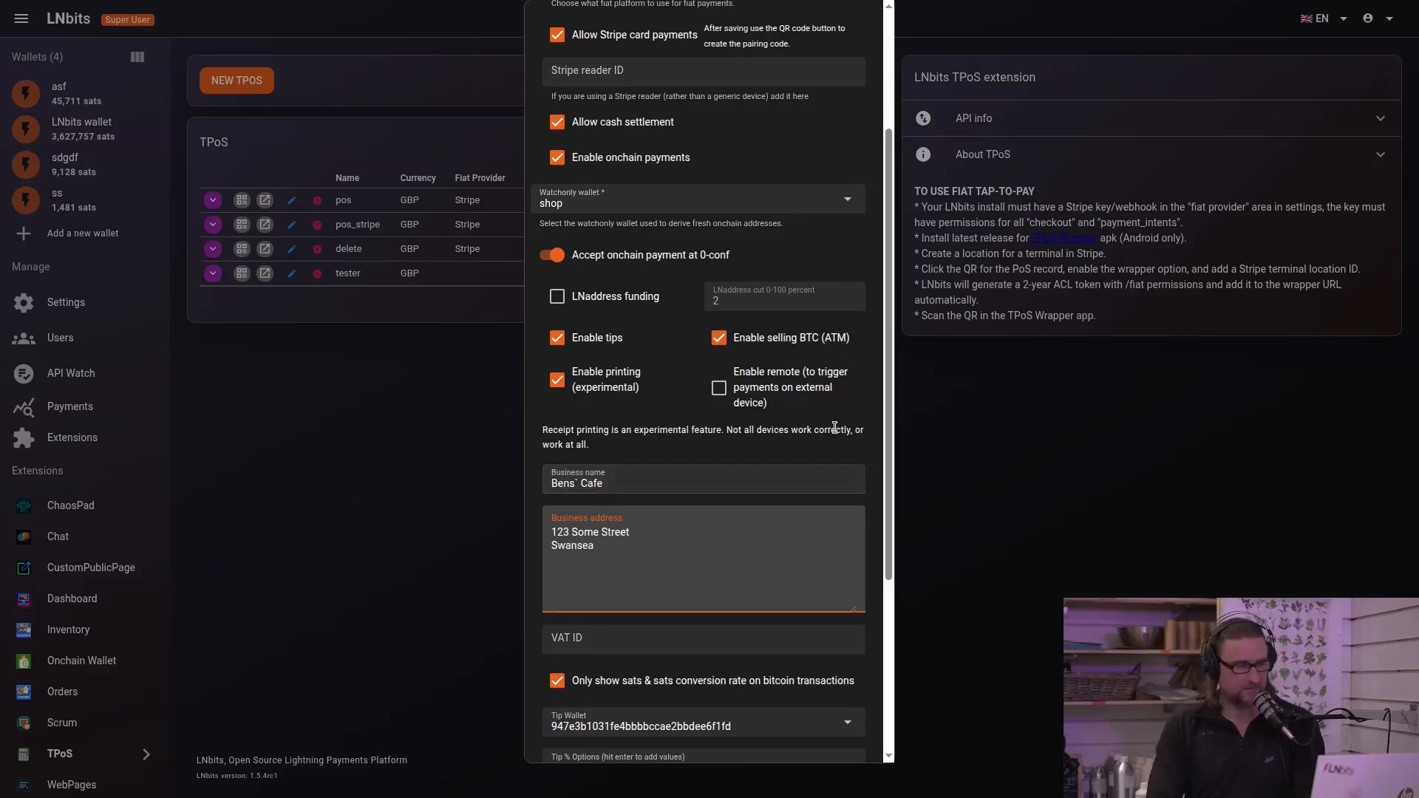
- Enable remote triggering of payments on an external device and set the withdraw premium to 5%
{"action": "scroll", "coordinate": [830, 426], "scroll_direction": "down", "scroll_amount": 1}
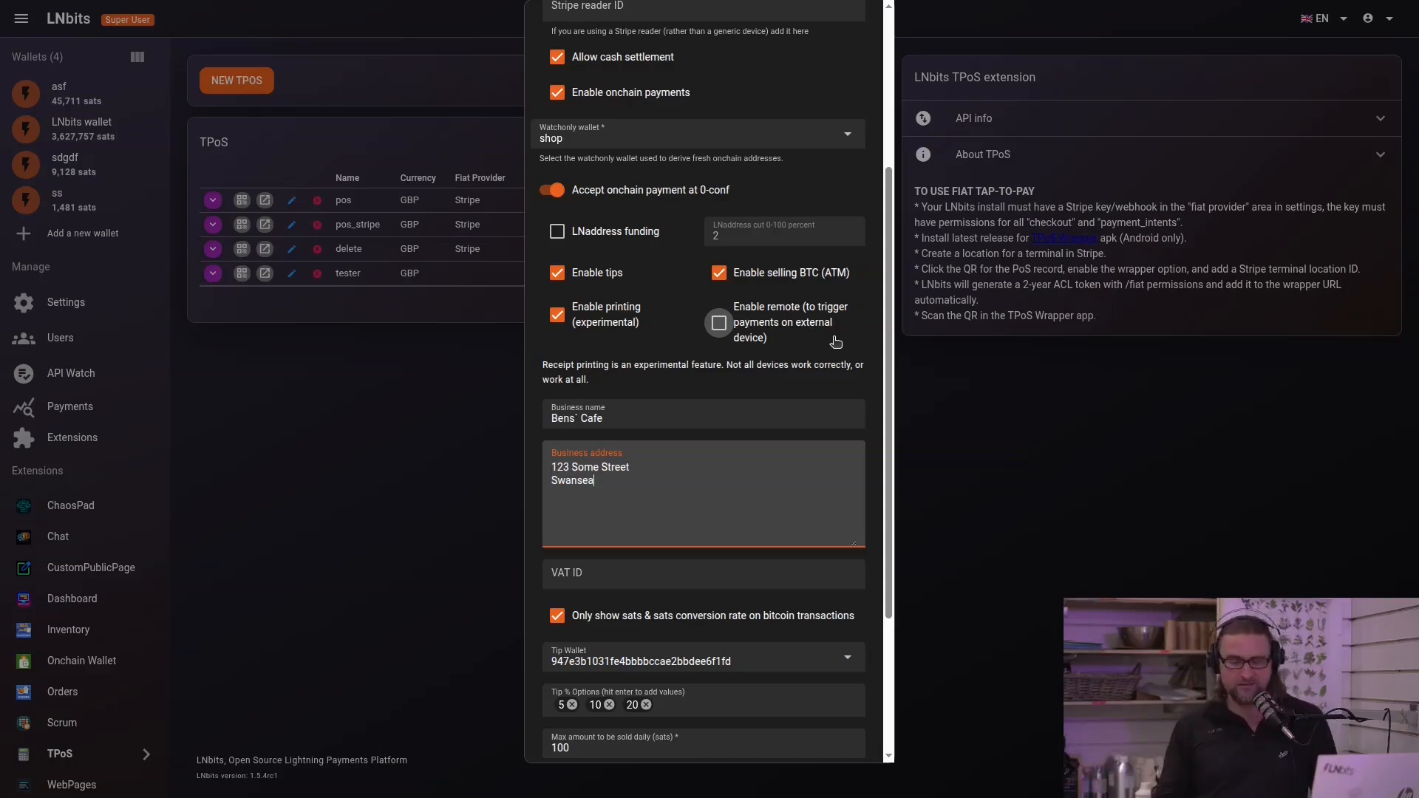
{"action": "left_click", "coordinate": [769, 339]}
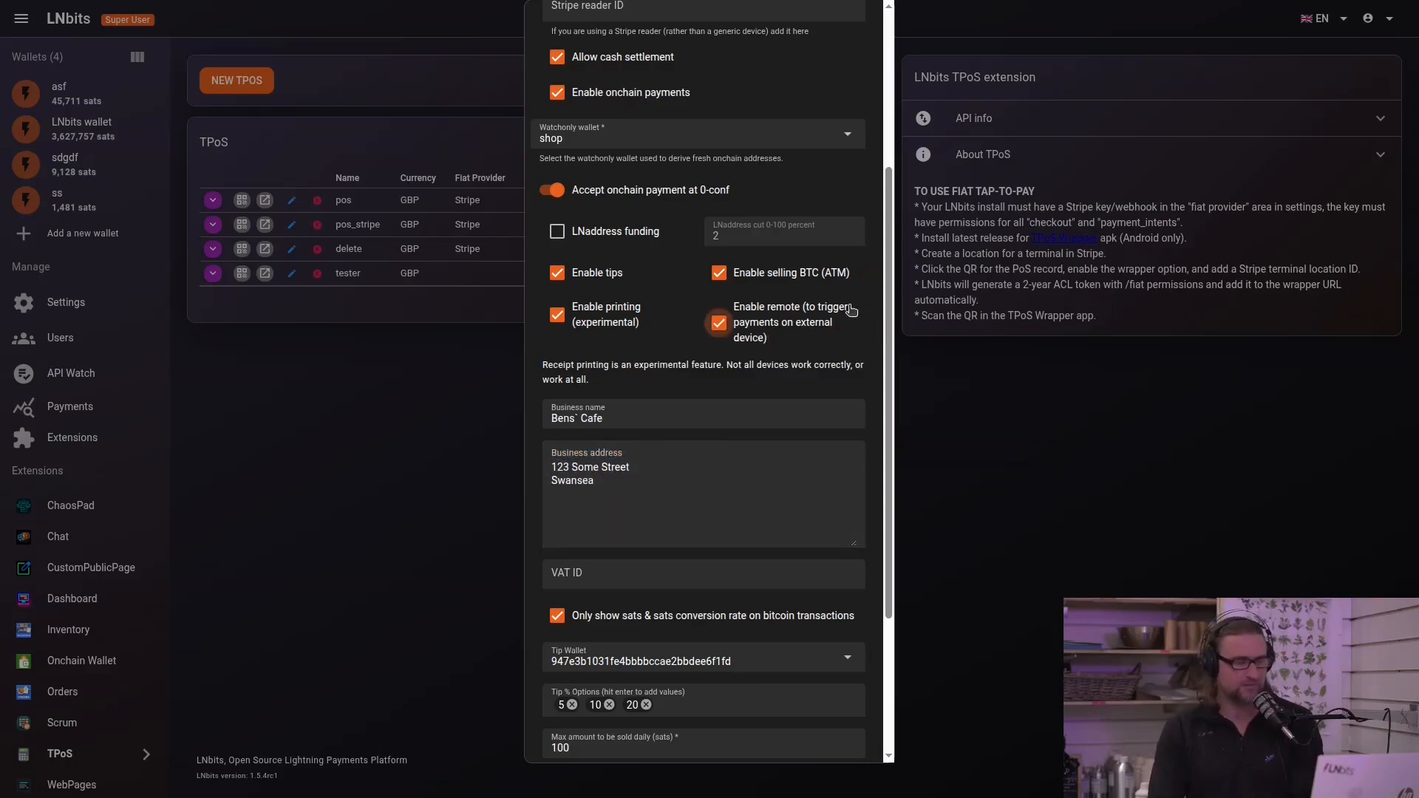
{"action": "scroll", "coordinate": [851, 309], "scroll_direction": "down", "scroll_amount": 3}
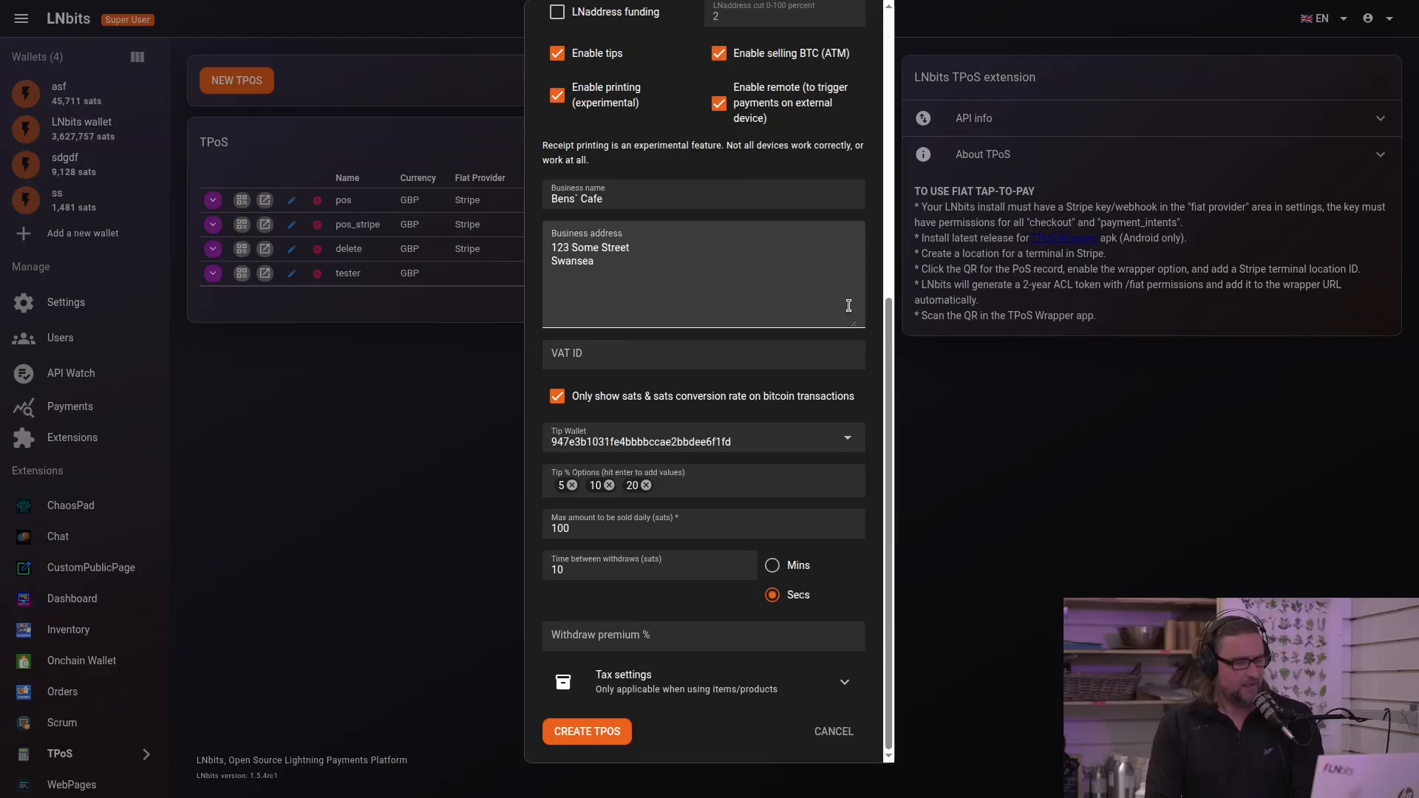
{"action": "left_click", "coordinate": [712, 642]}
{"action": "type", "text": "5"}
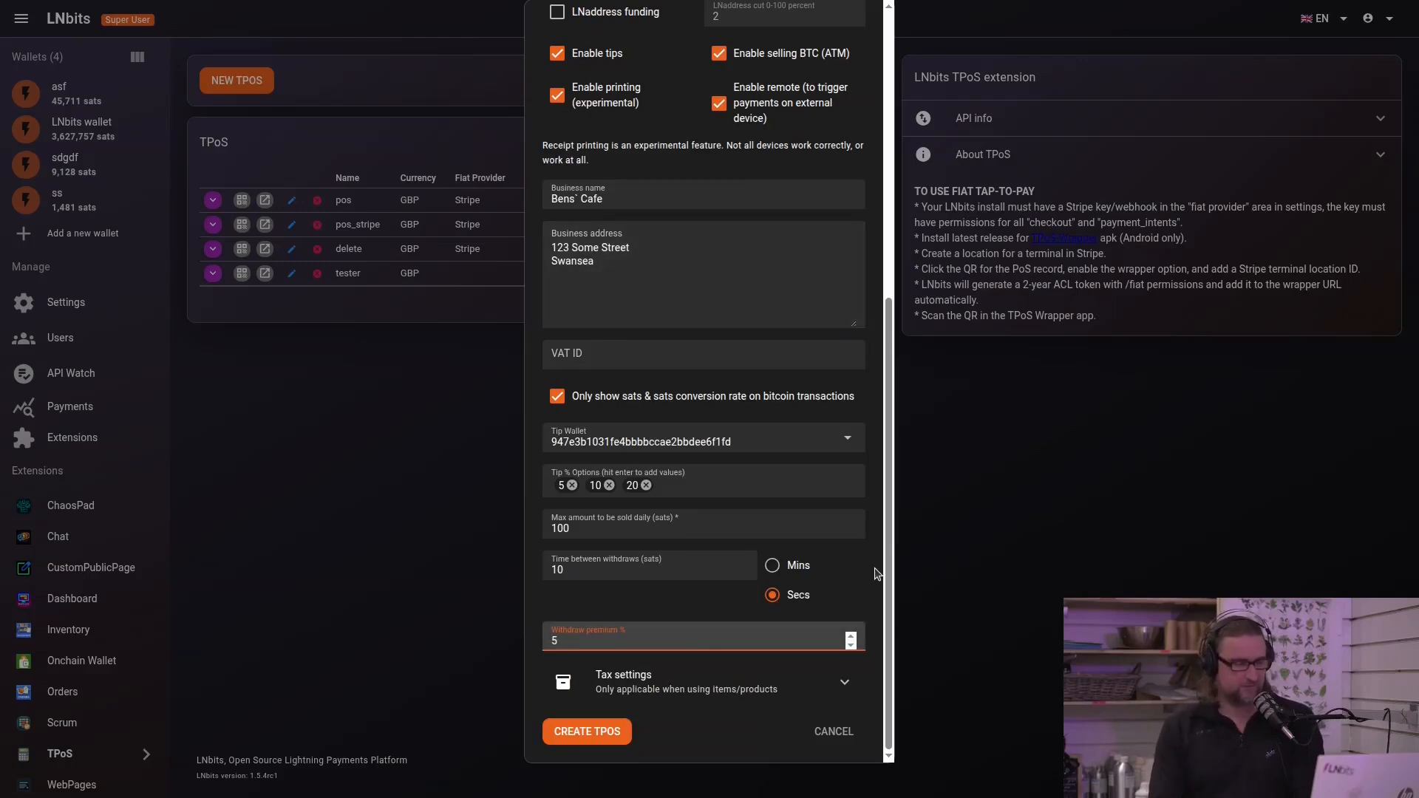
- Review the tax settings and create the TPoS with the entered configuration
{"action": "left_click", "coordinate": [842, 680]}
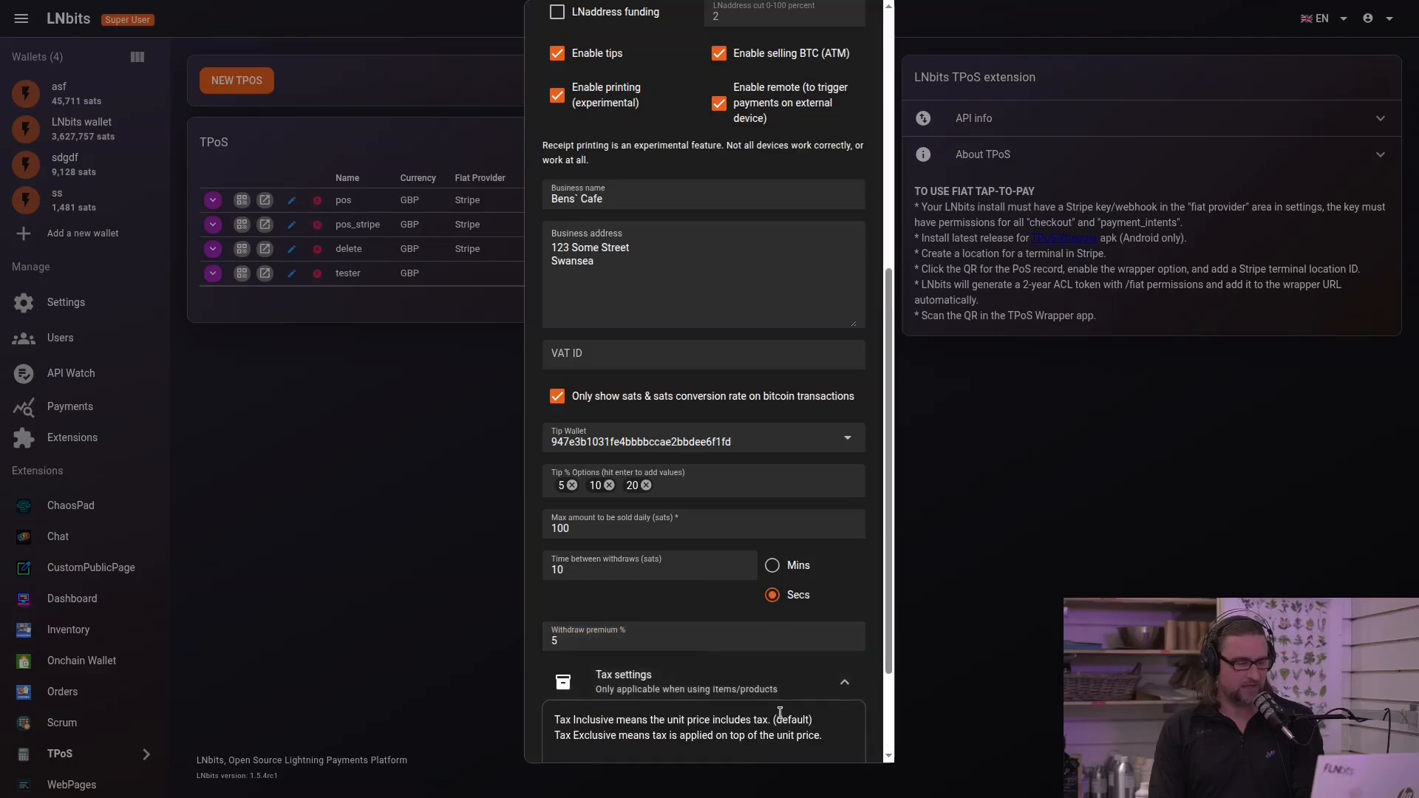
{"action": "scroll", "coordinate": [782, 715], "scroll_direction": "down", "scroll_amount": 2}
{"action": "left_click", "coordinate": [844, 542]}
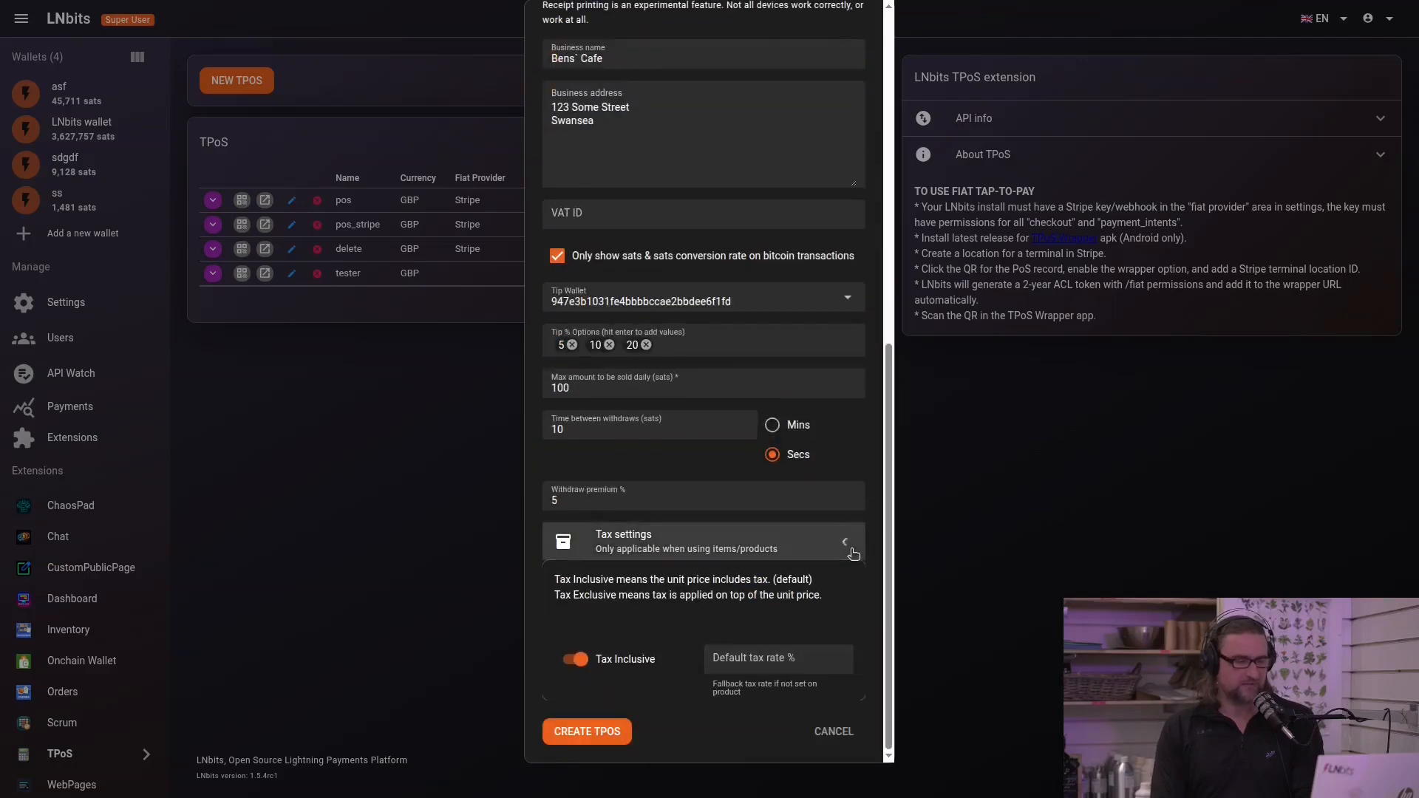
{"action": "left_click", "coordinate": [594, 736]}
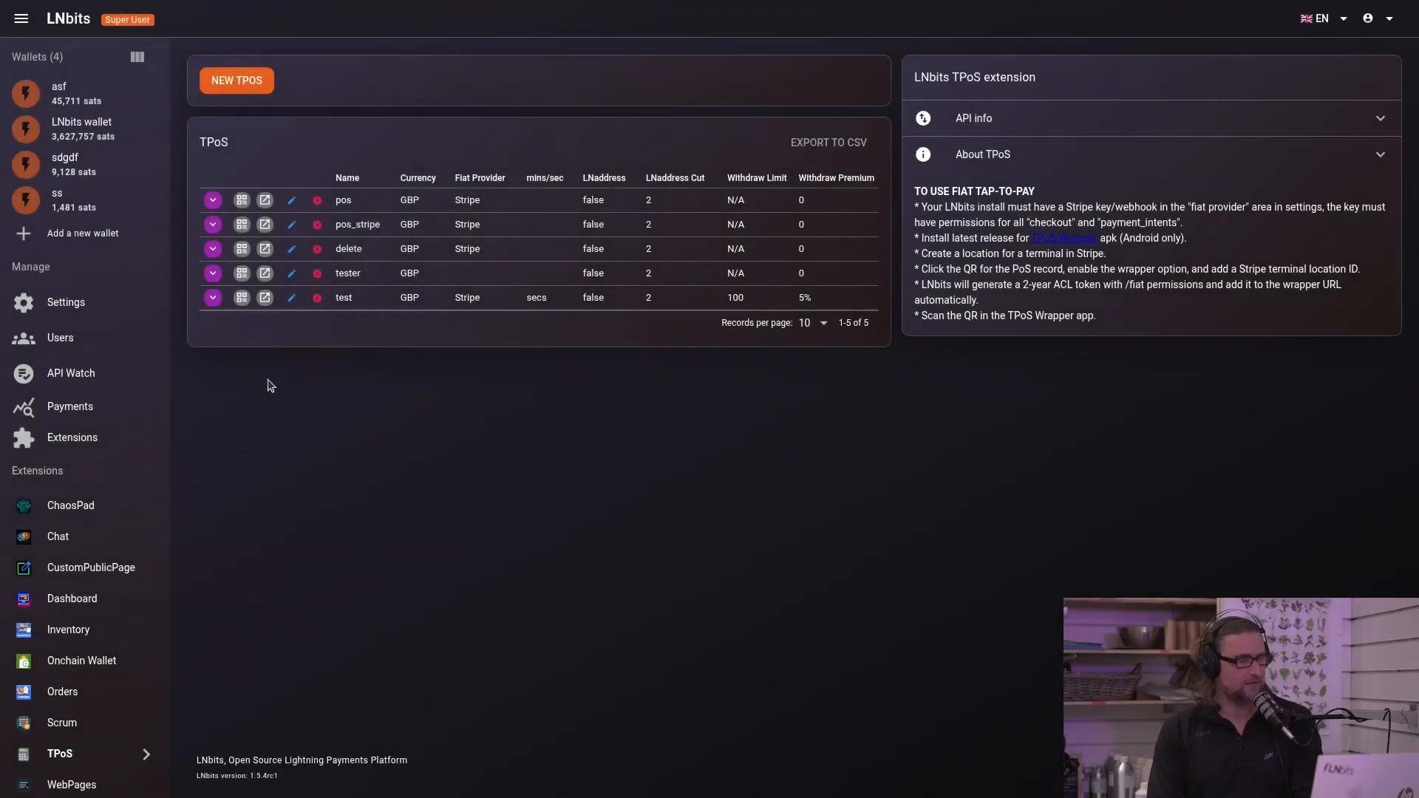
- Expand the "test" TPoS entry and make it use the inventory extension for its items
{"action": "left_click", "coordinate": [212, 298]}
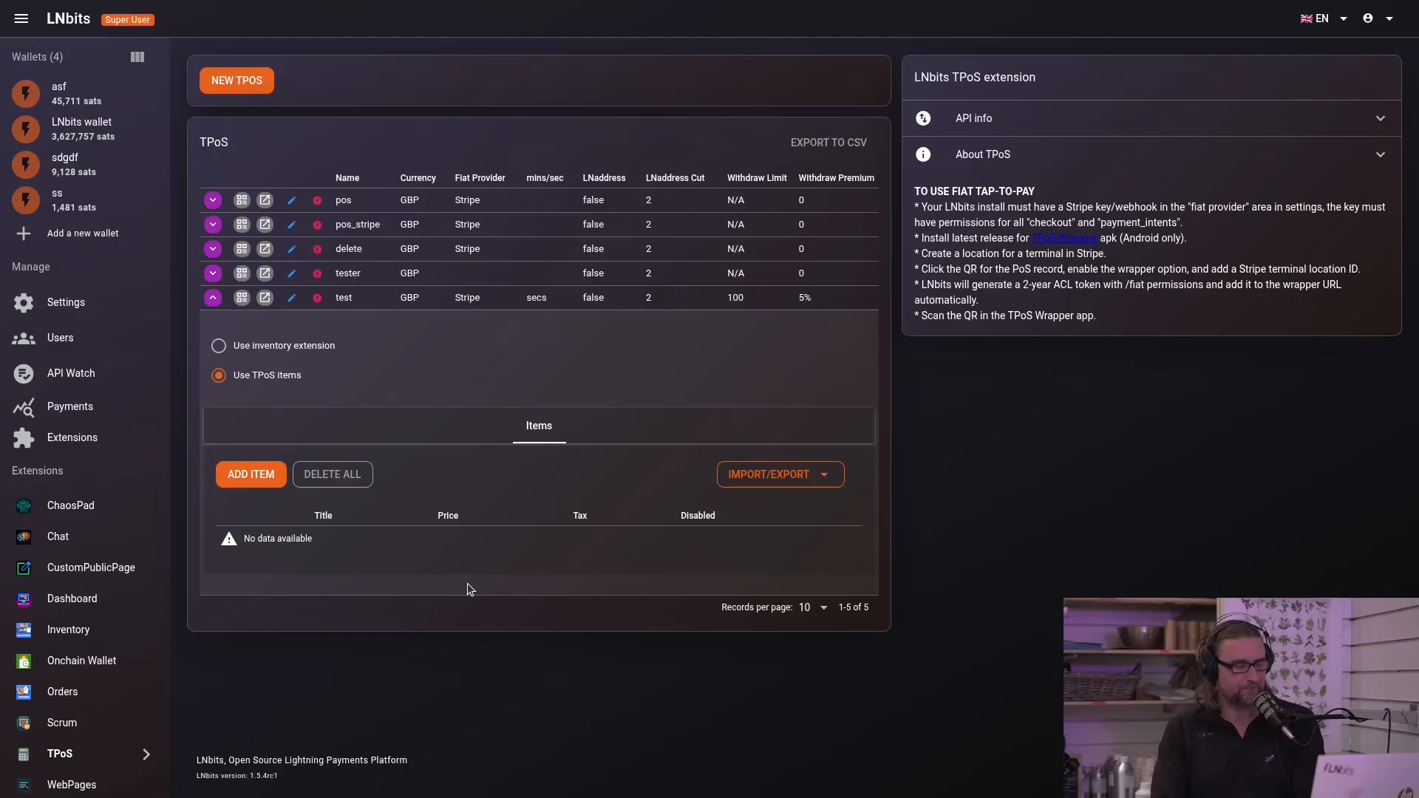
{"action": "left_click", "coordinate": [287, 345]}
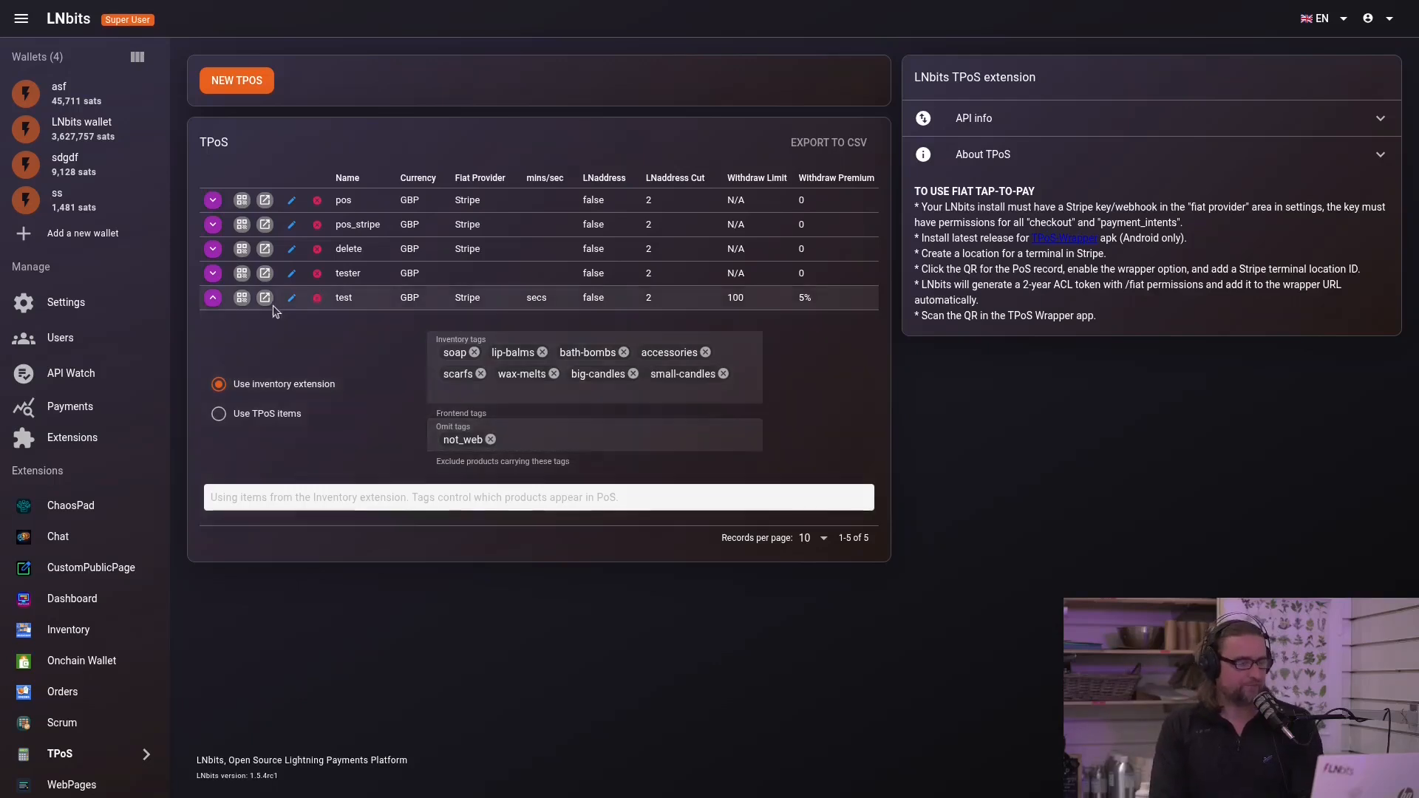
- Open the "test" point of sale to examine its inventory items, and return to the TPoS list
{"action": "left_click", "coordinate": [269, 302]}
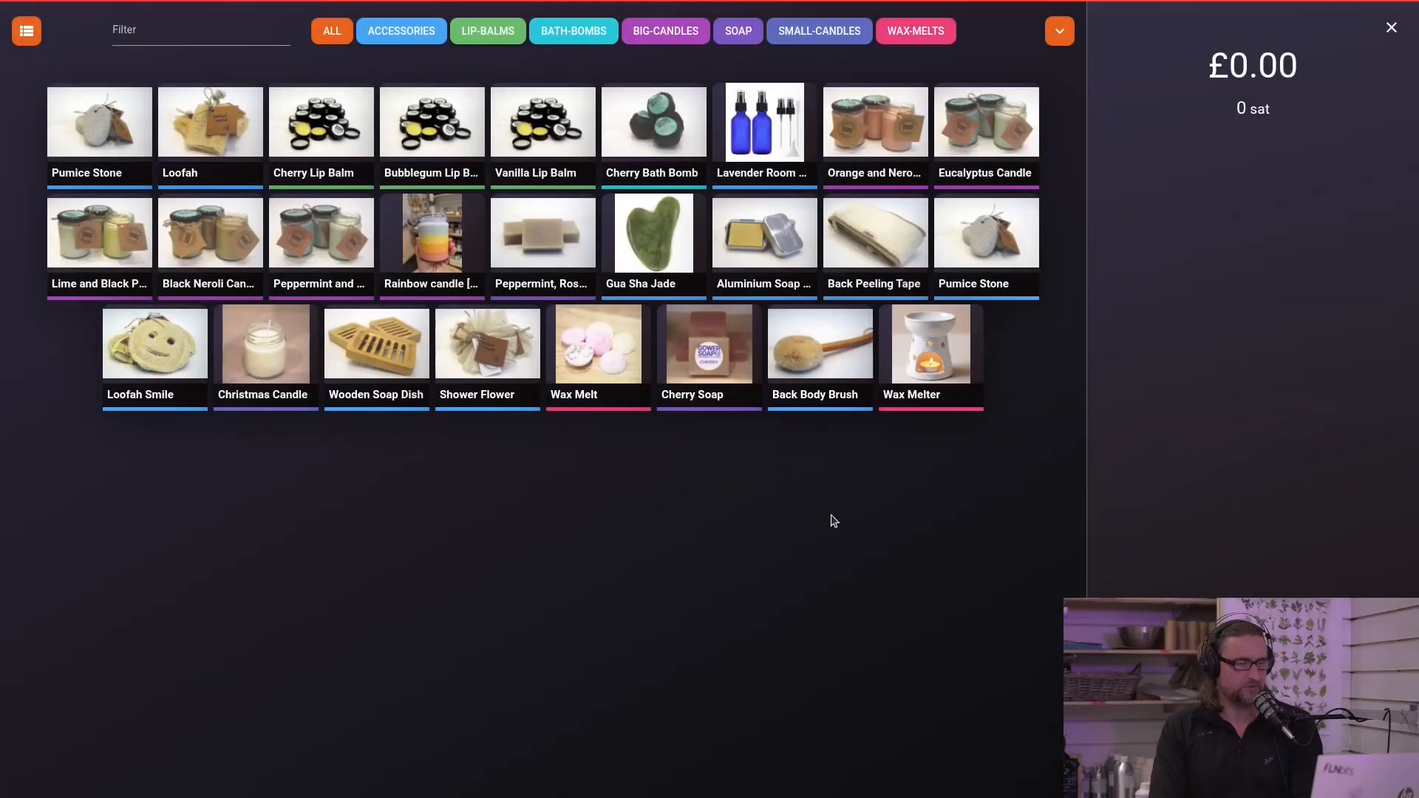
{"action": "key", "text": "ctrl+r"}
{"action": "key", "text": "ctrl+Tab"}
{"action": "key", "text": "ctrl+Tab"}
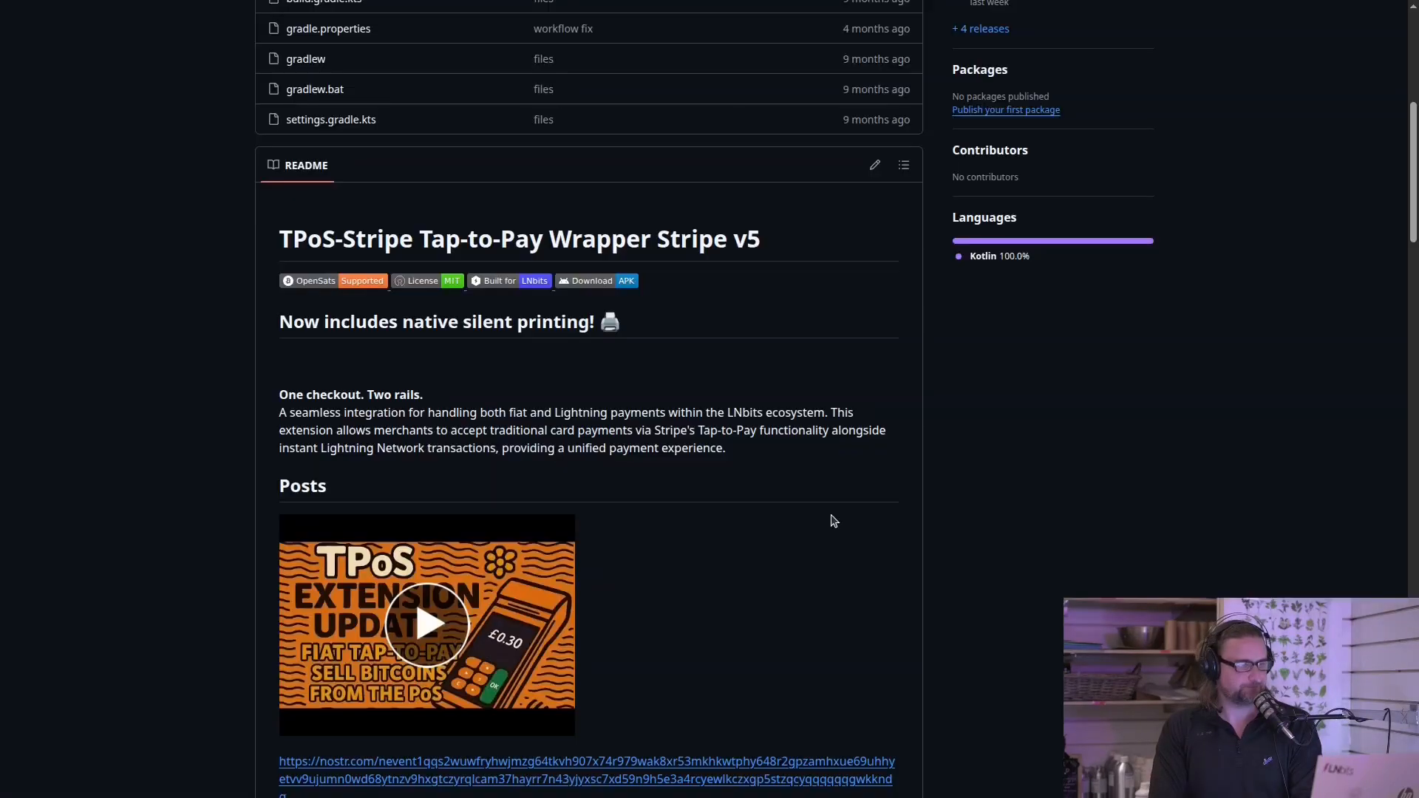
{"action": "key", "text": "ctrl+Tab"}
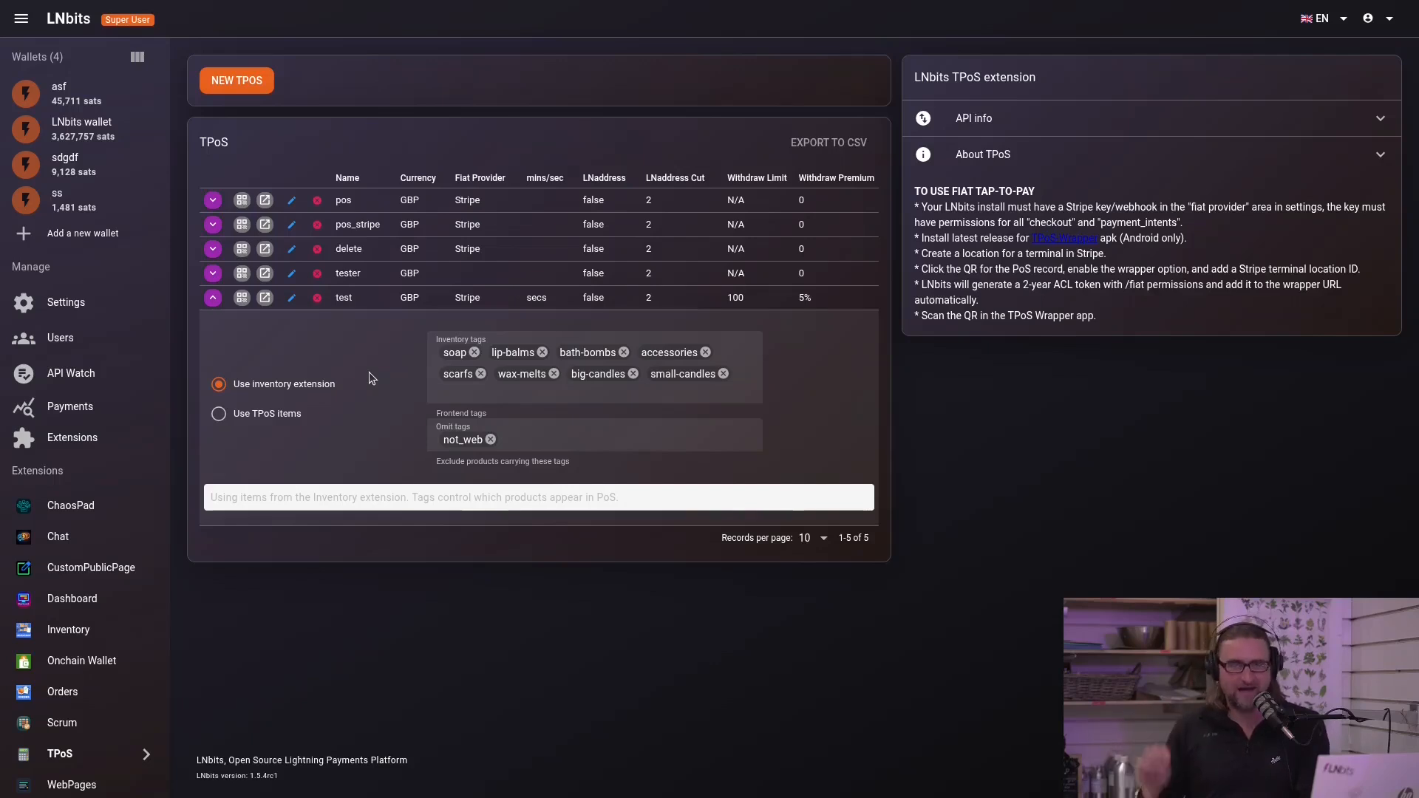
- Show the QR code of the "test" TPoS and enable its use with the TPoS-Wrapper Android app
{"action": "left_click", "coordinate": [241, 297]}
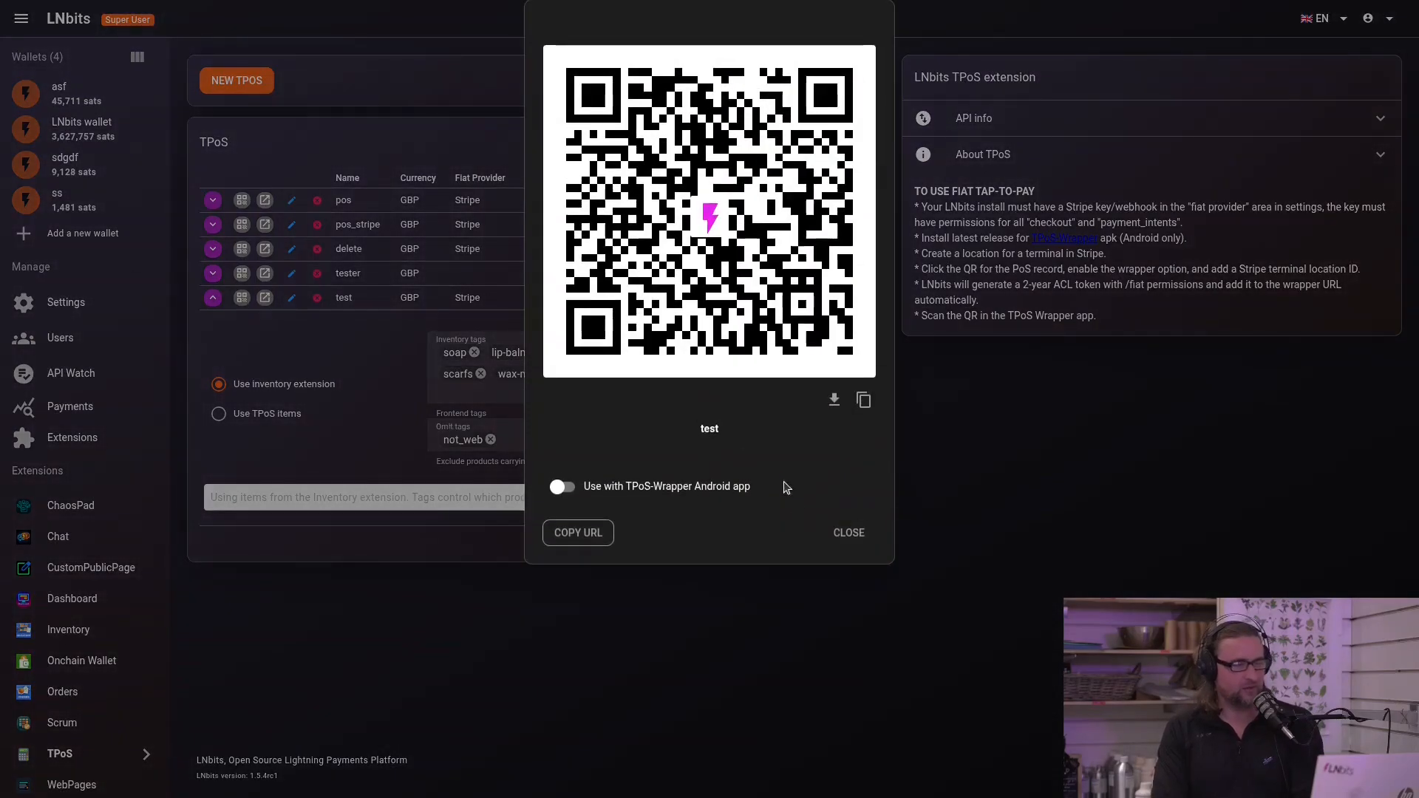
{"action": "left_click", "coordinate": [561, 486]}
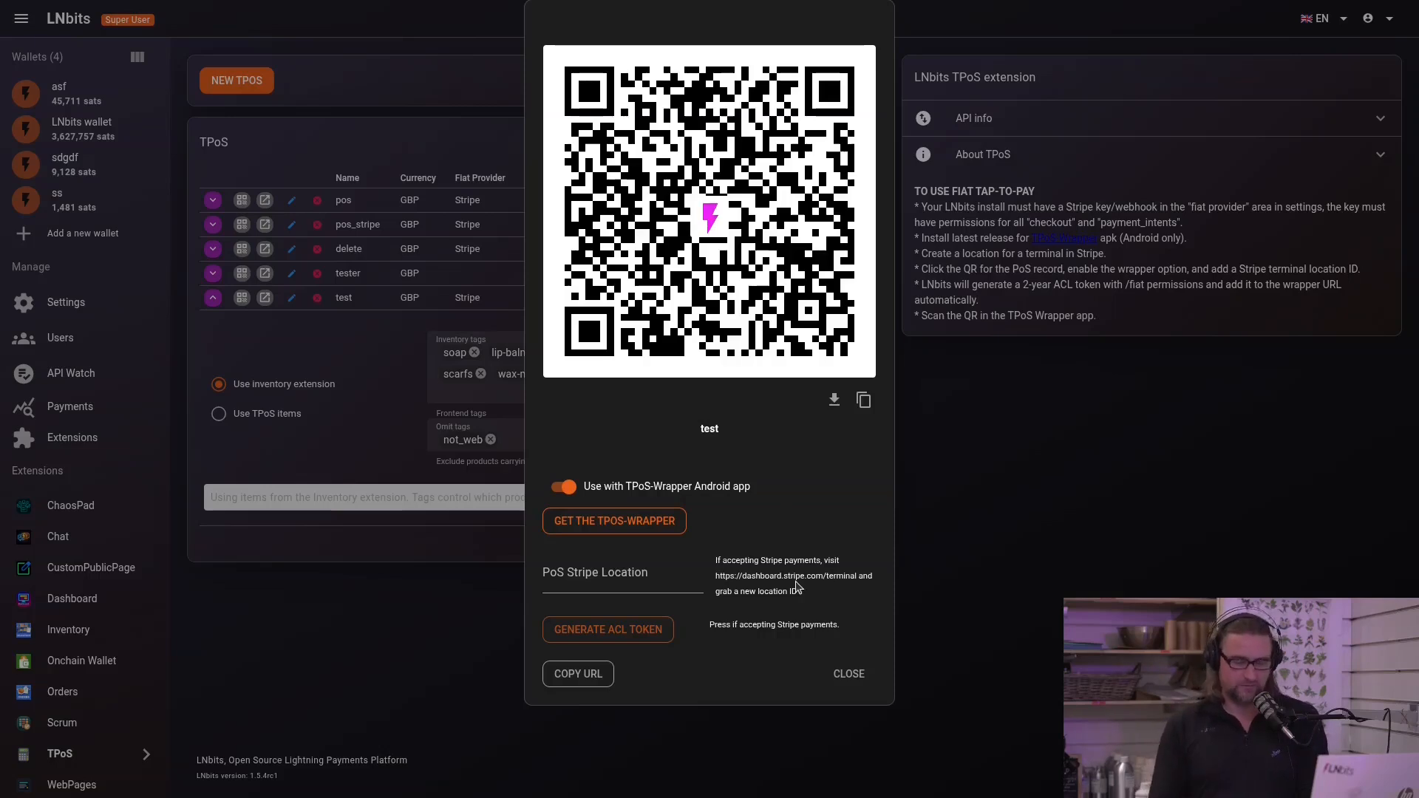
- Copy the terminal location ID from the Stripe dashboard into PoS Stripe Location and generate the ACL token
{"action": "key", "text": "ctrl+Tab"}
{"action": "key", "text": "ctrl+Tab"}
{"action": "mouse_move", "coordinate": [796, 586]}
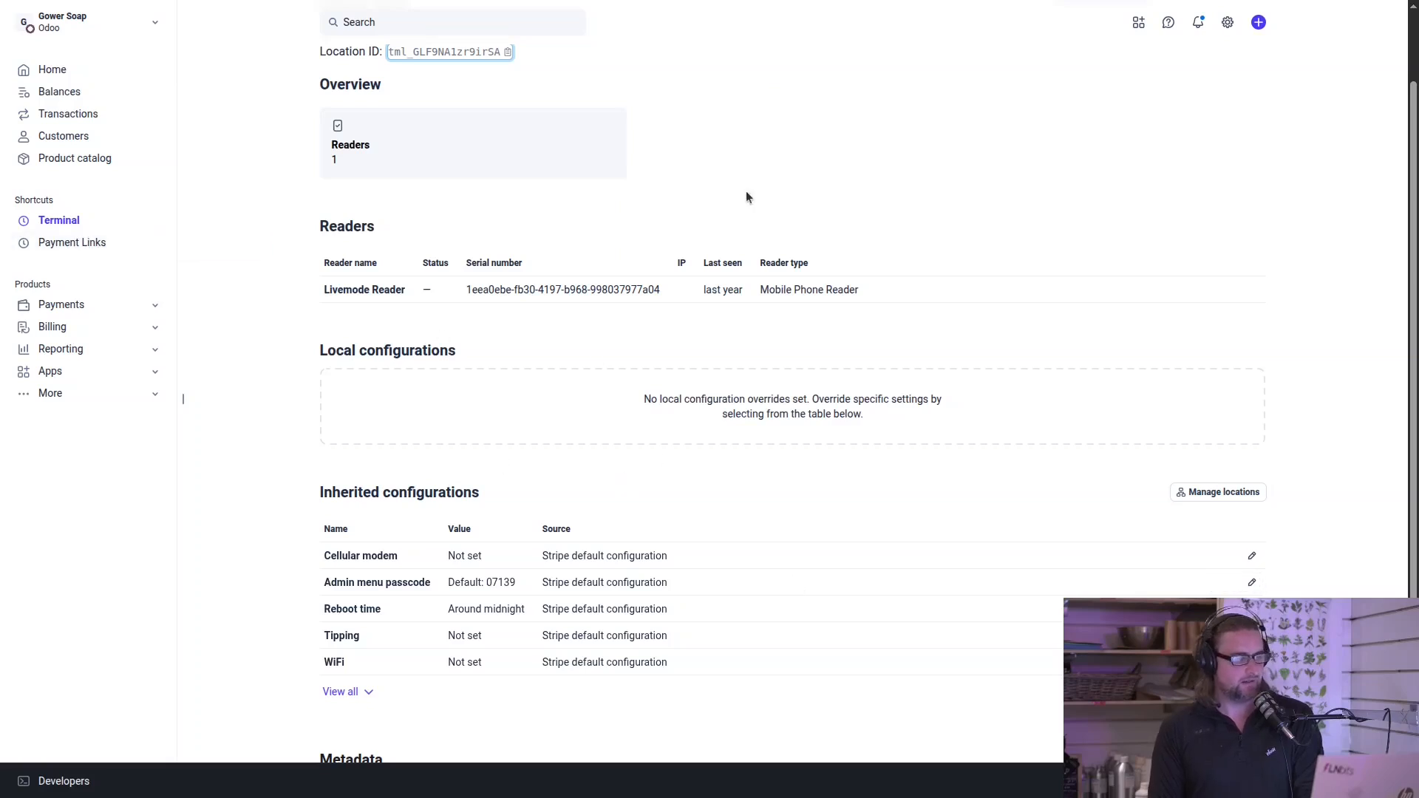
{"action": "left_click", "coordinate": [509, 54]}
{"action": "key", "text": "ctrl+shift+Tab"}
{"action": "key", "text": "ctrl+shift+Tab"}
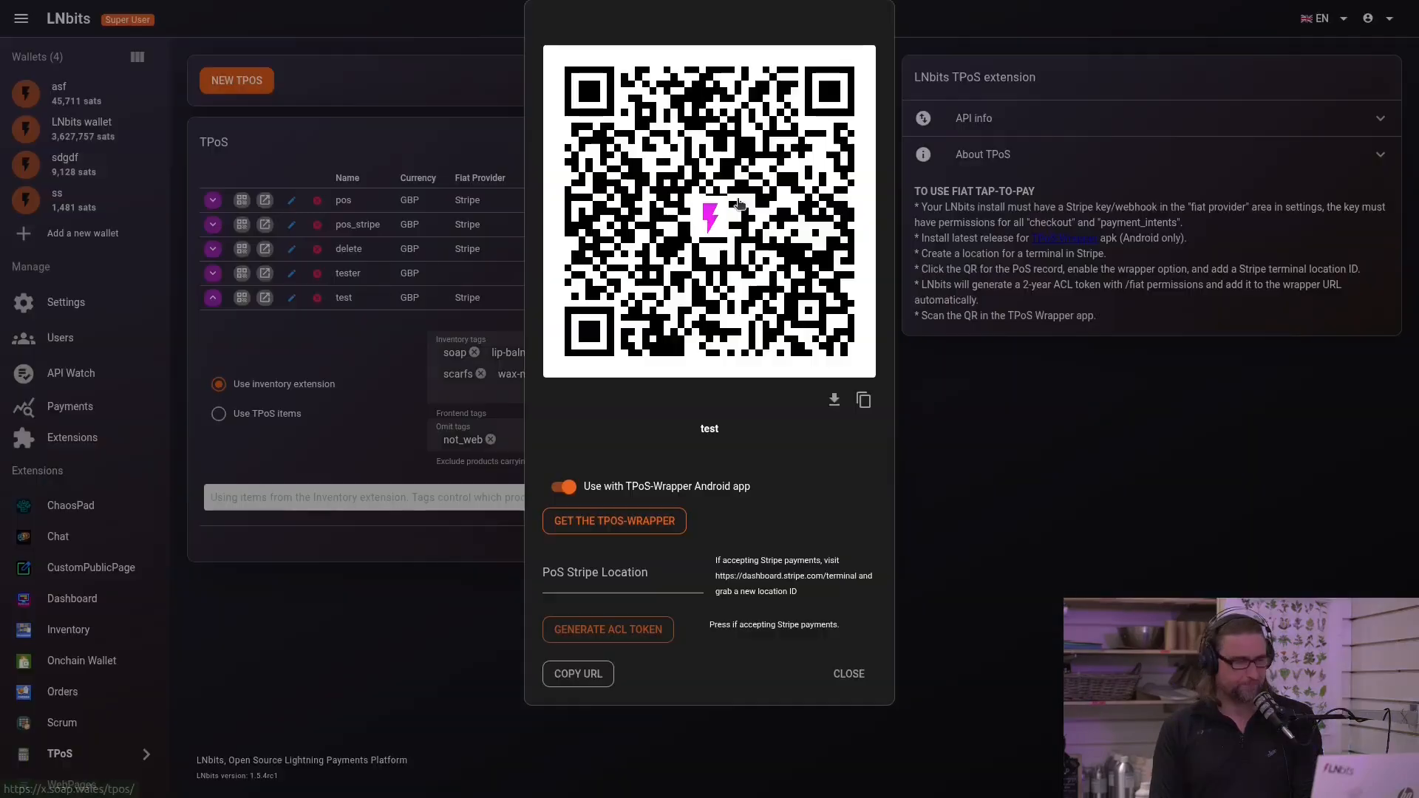
{"action": "left_click", "coordinate": [643, 577]}
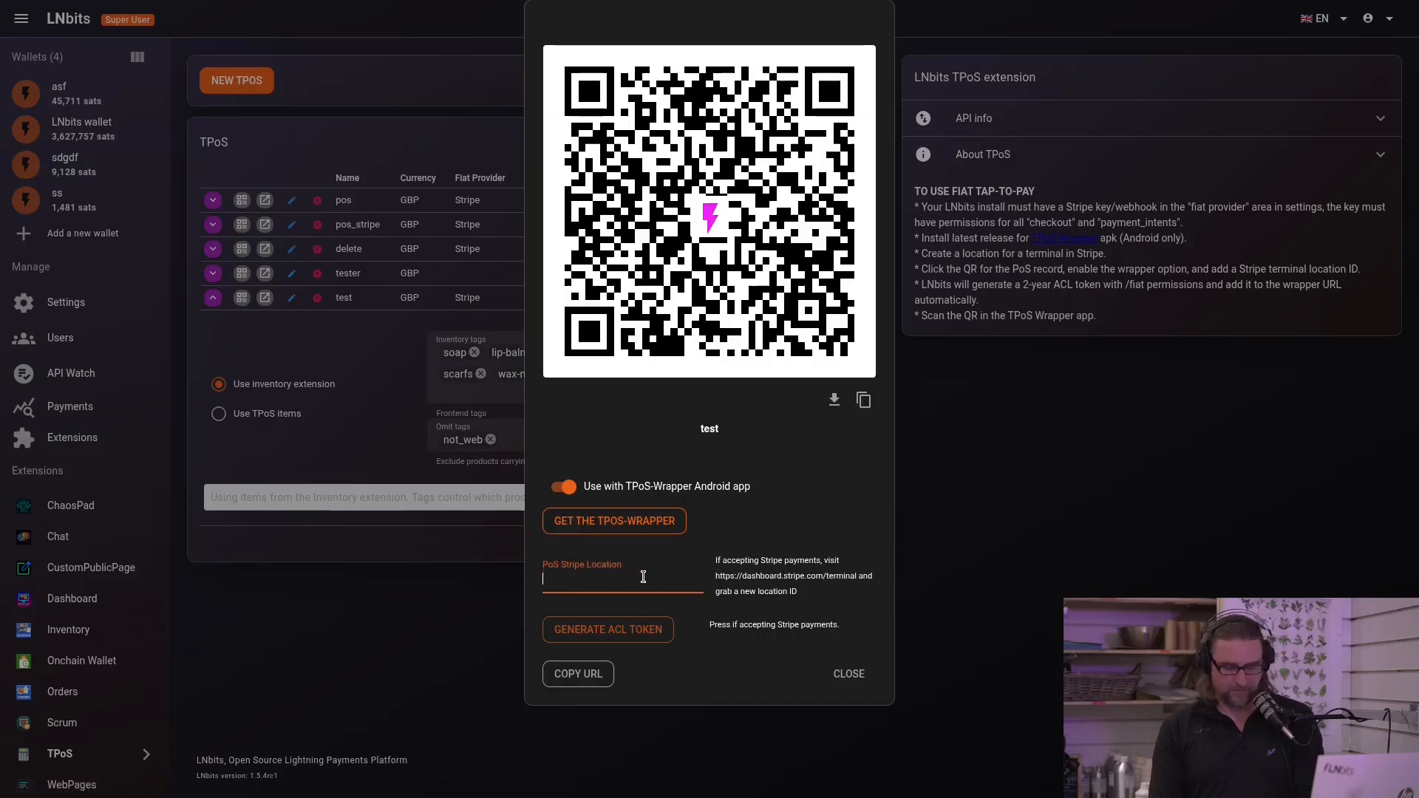
{"action": "key", "text": "ctrl+v"}
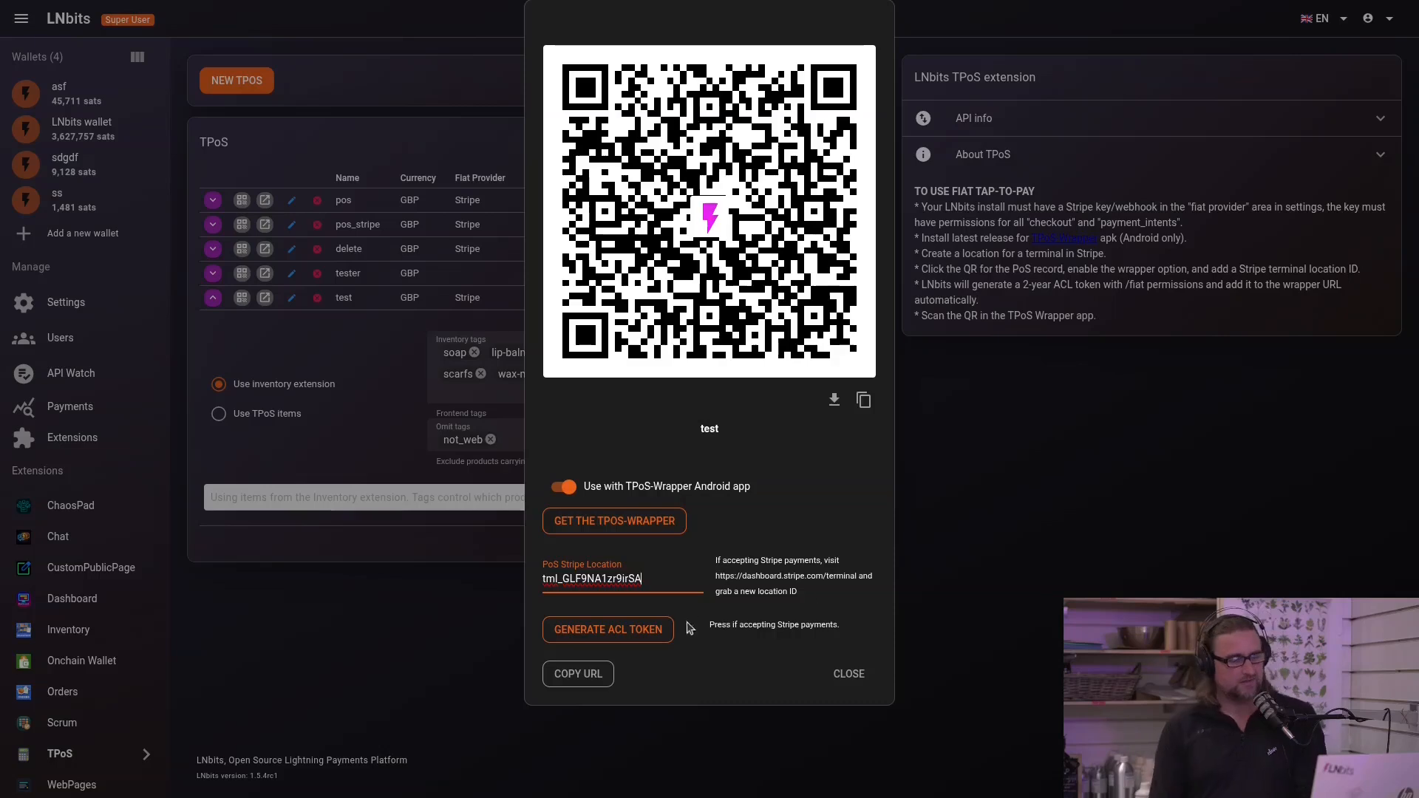
{"action": "left_click", "coordinate": [643, 628]}
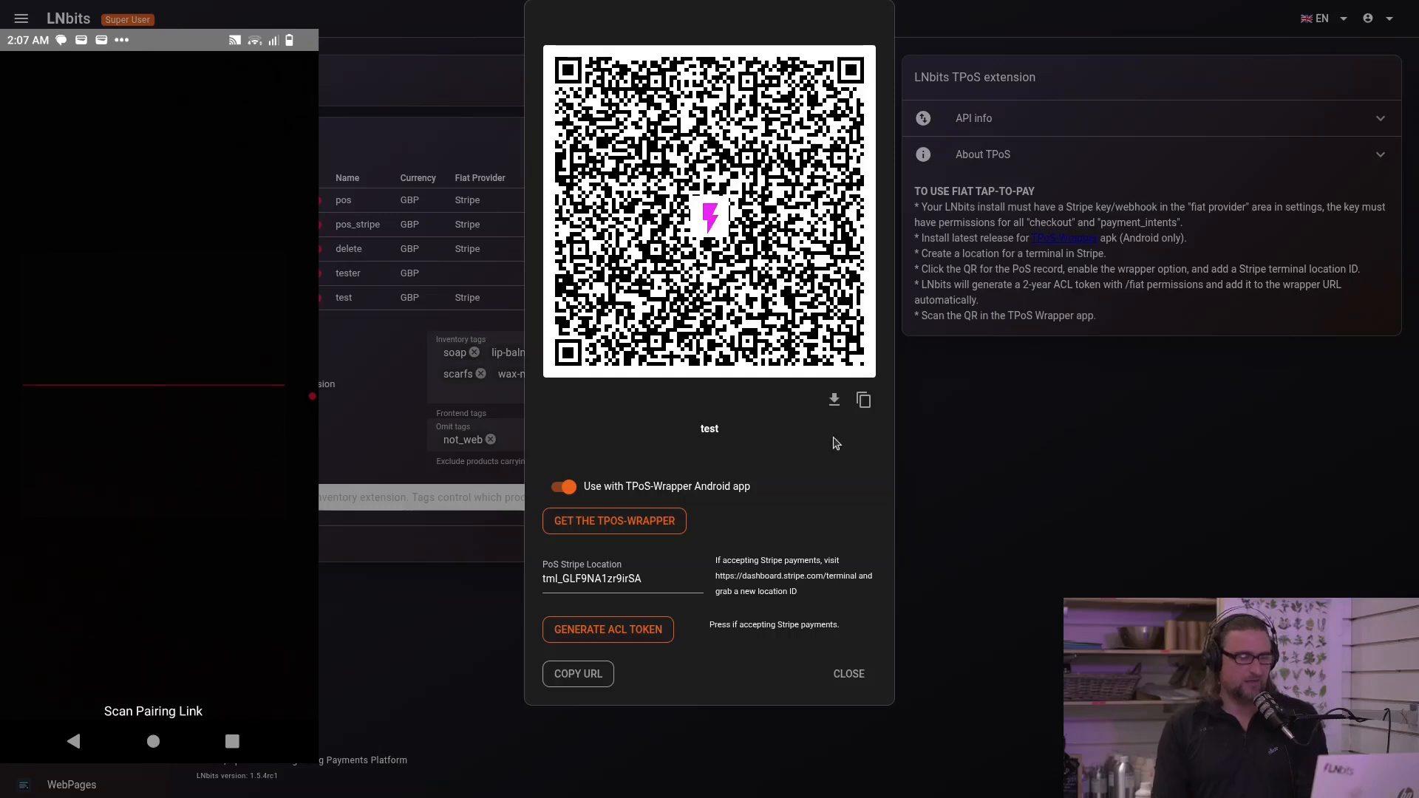
- Download the pairing QR code, open the downloaded file for scanning, and close it and the pairing dialog
{"action": "left_click", "coordinate": [834, 400]}
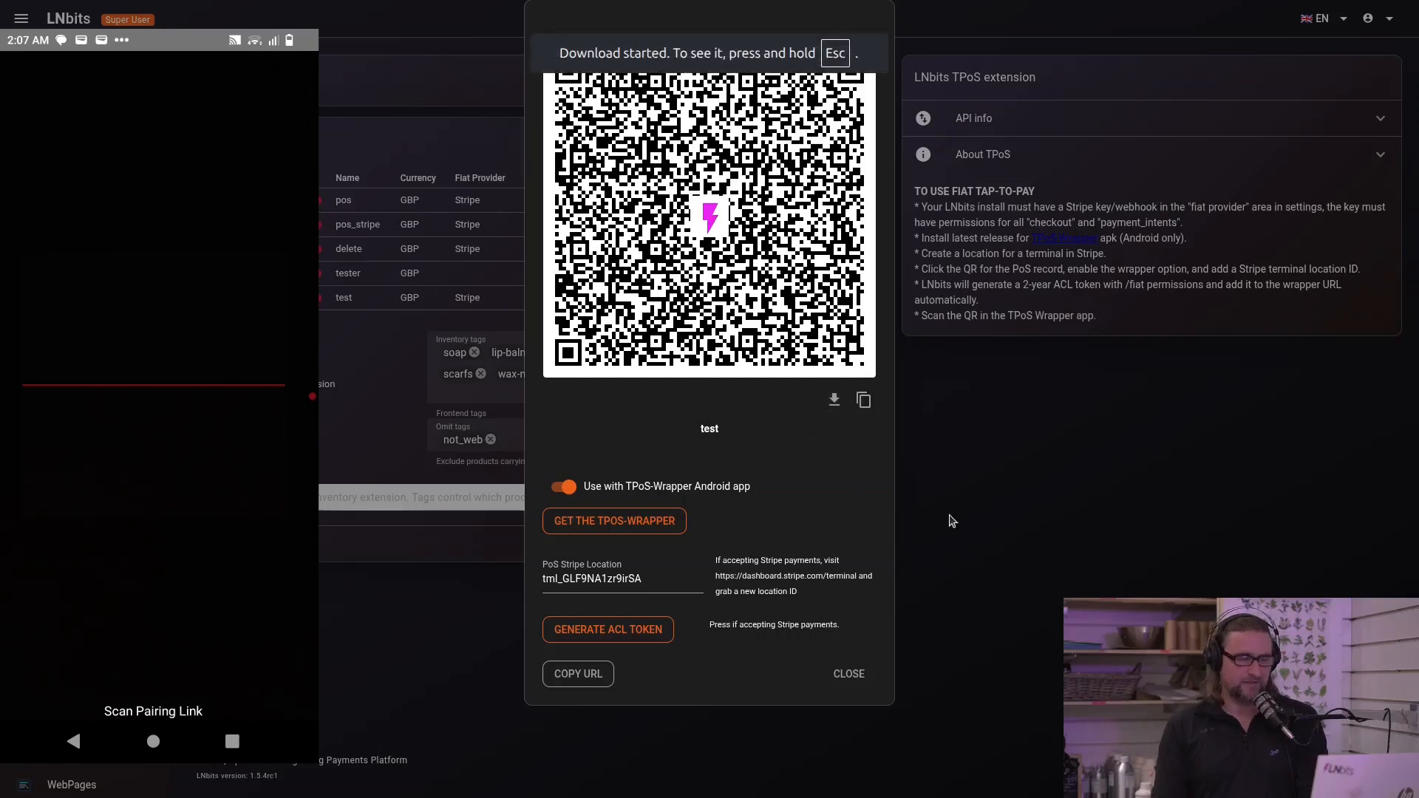
{"action": "key", "text": "Escape"}
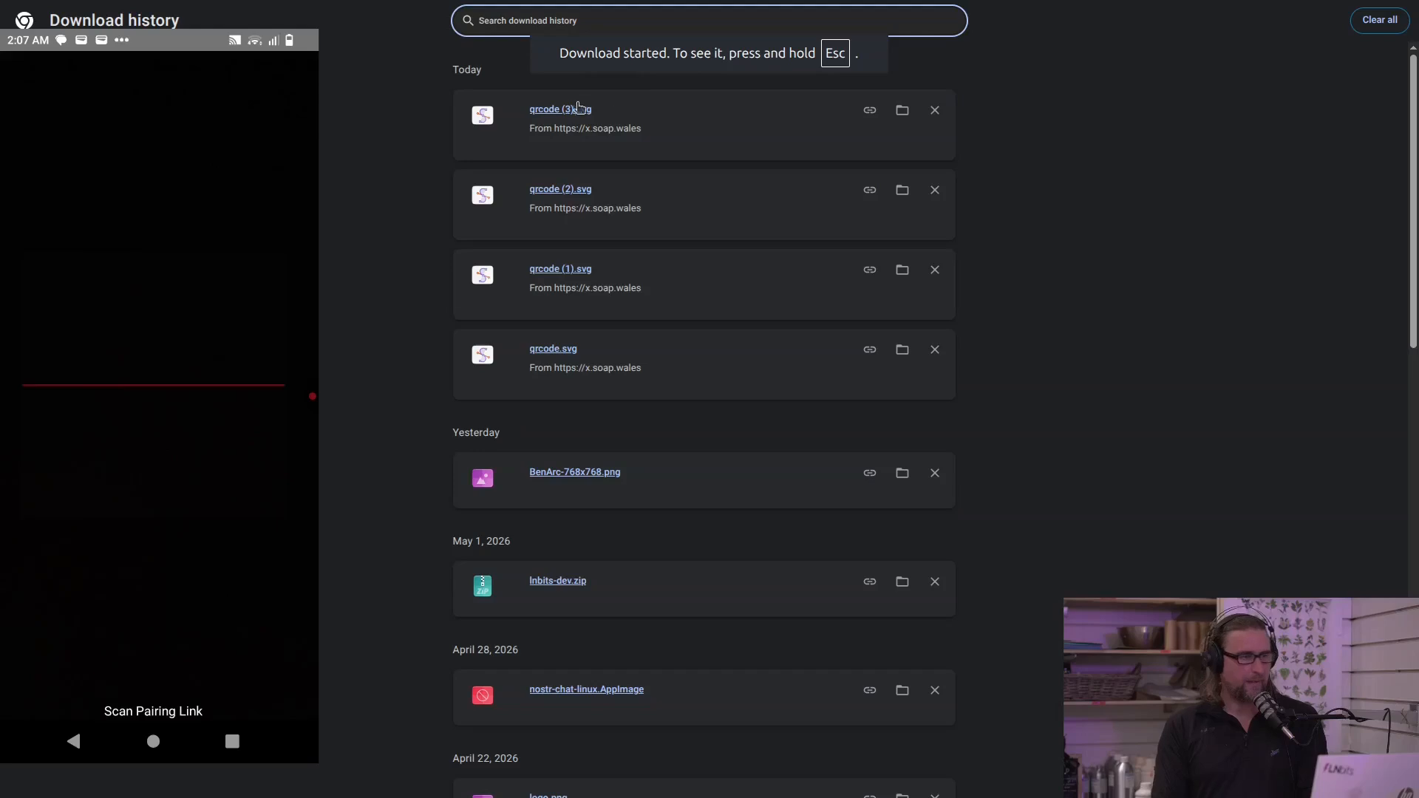
{"action": "left_click", "coordinate": [570, 112]}
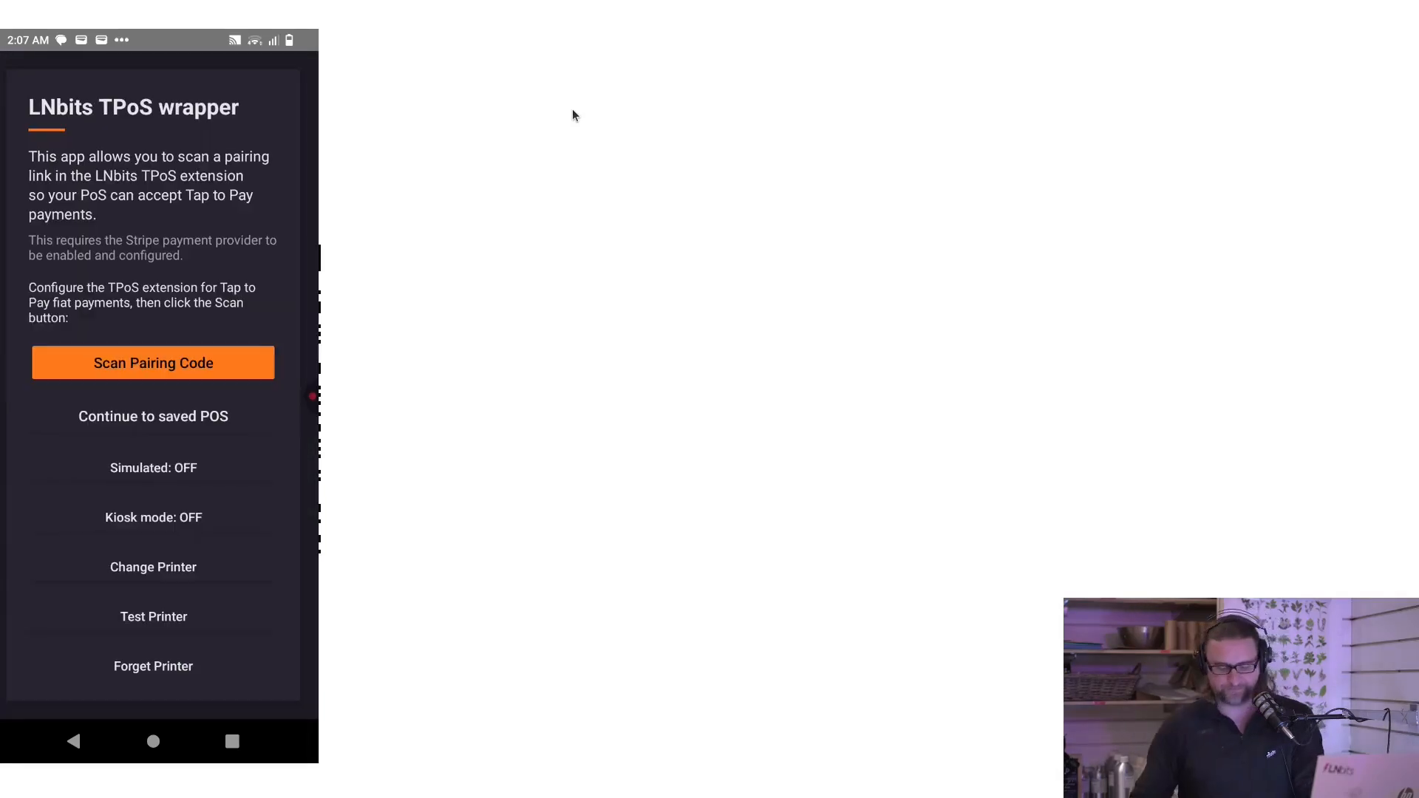
{"action": "key", "text": "ctrl+w"}
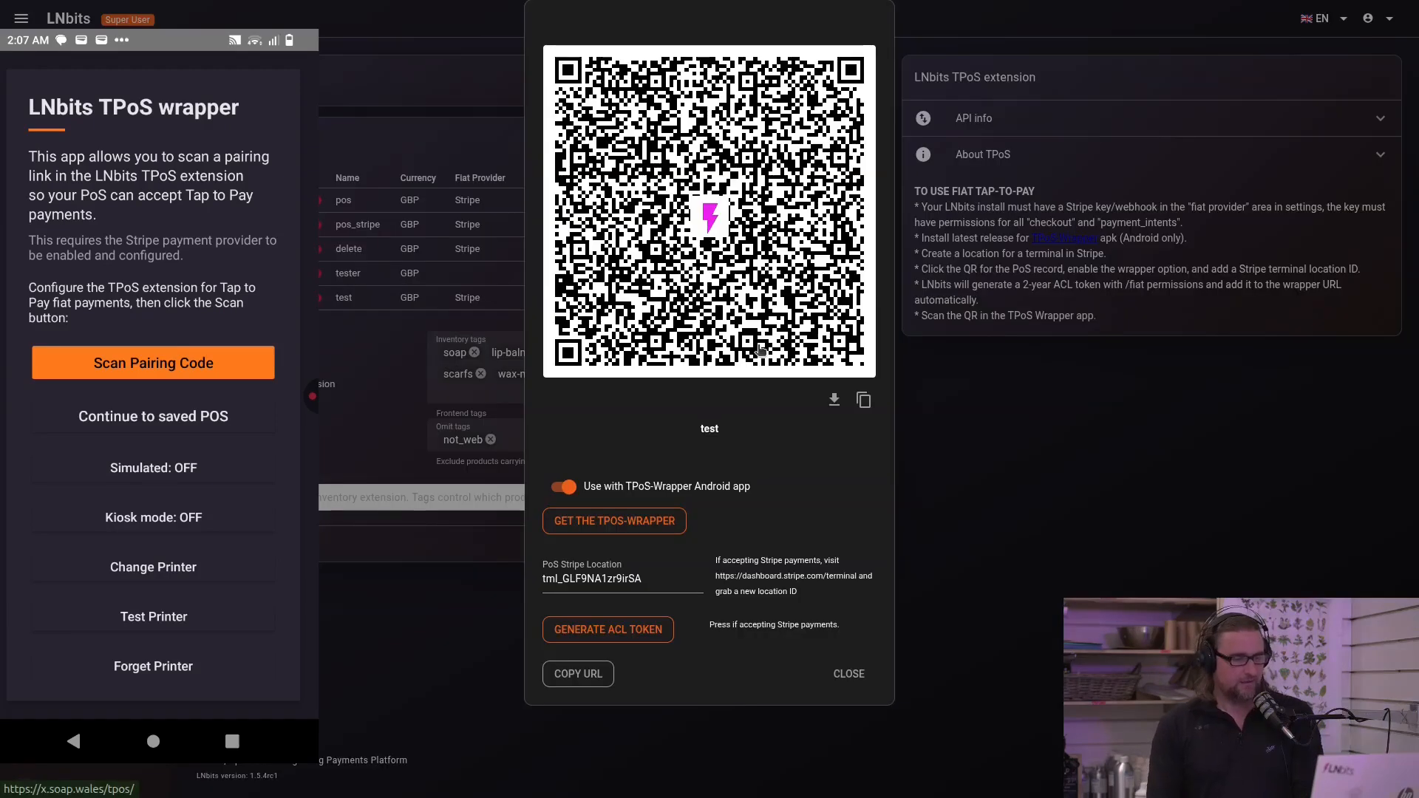
{"action": "left_click", "coordinate": [849, 674]}
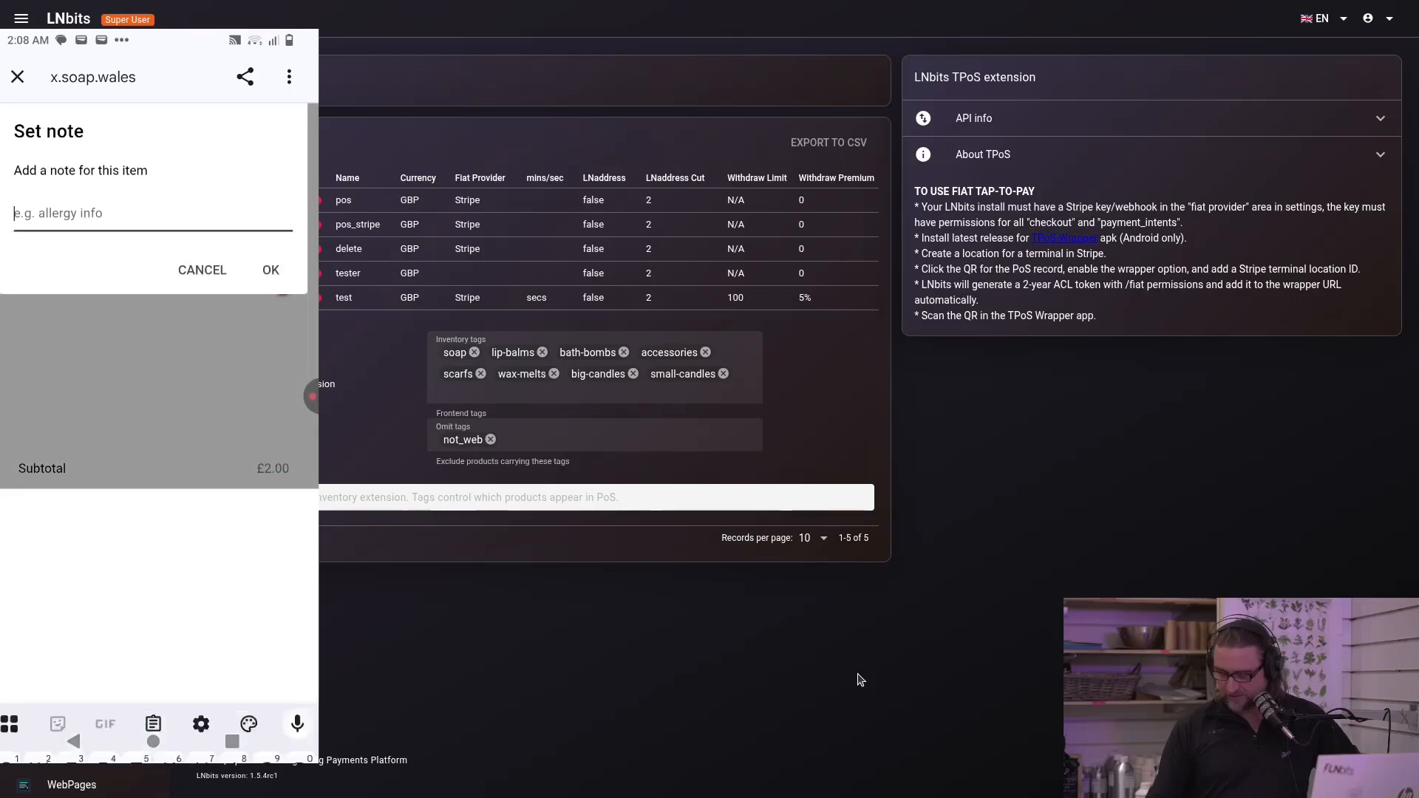
- Add the note "Contains nuts" to the Cherry Lip Balm cart line and confirm its price of 2.00
{"action": "type", "text": "C"}
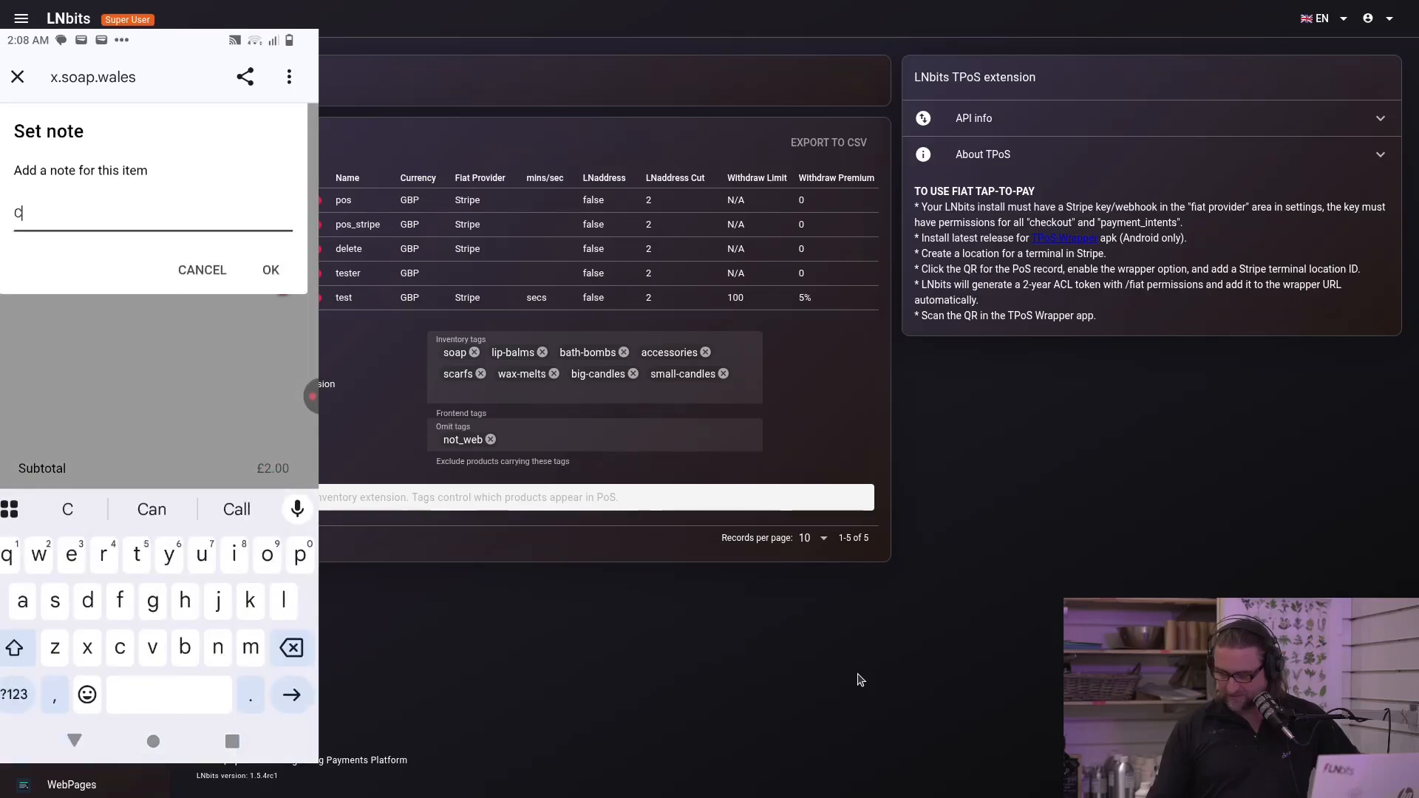
{"action": "type", "text": "ontai"}
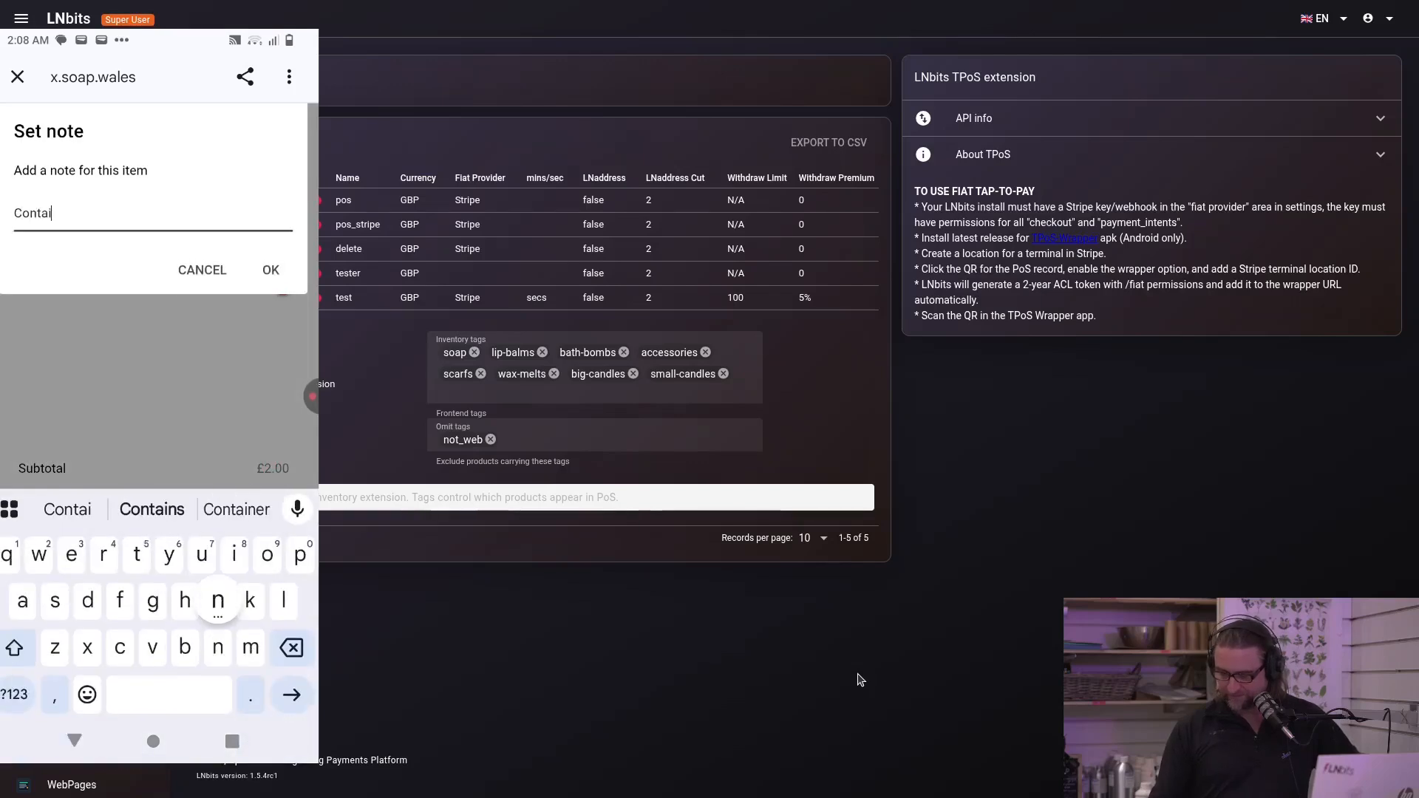
{"action": "type", "text": "ns nuts"}
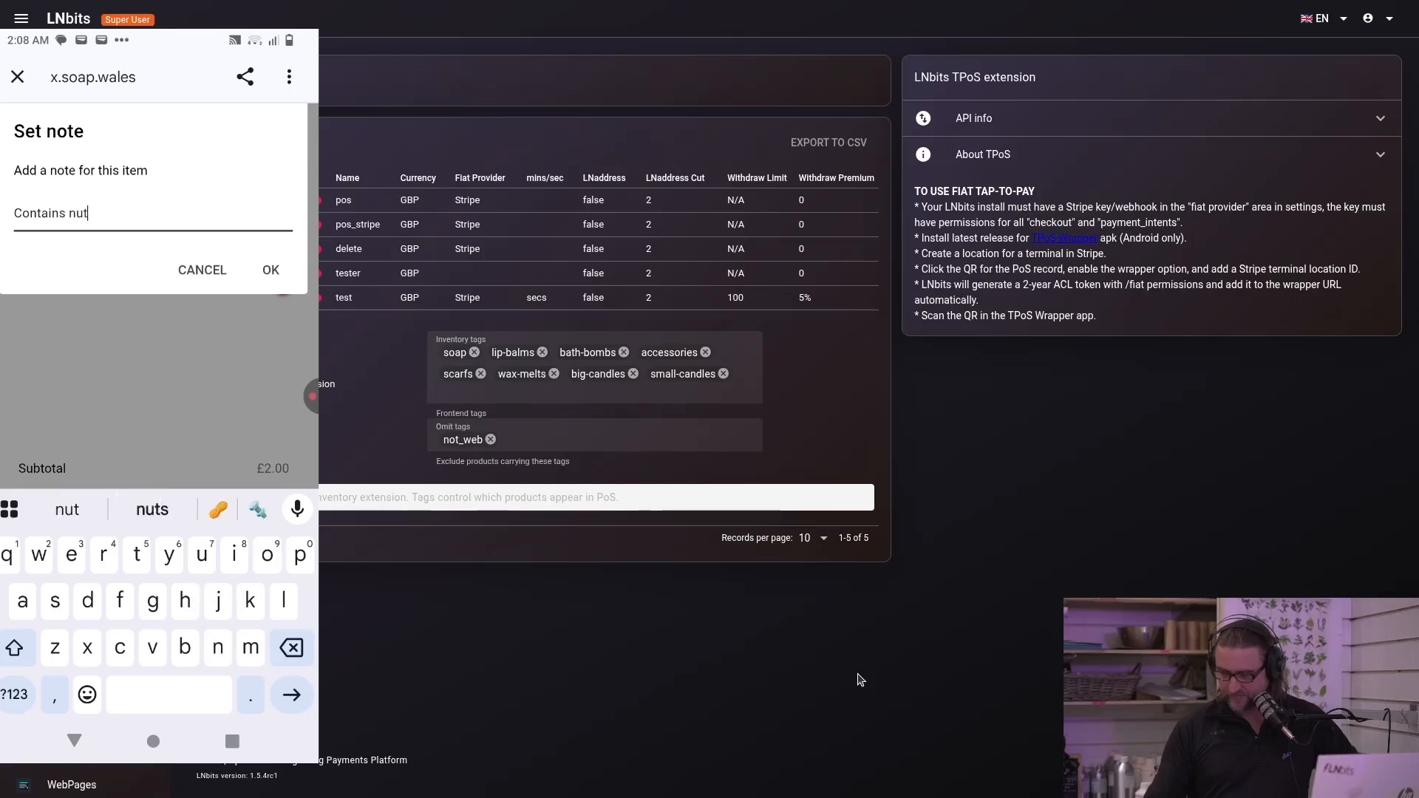
{"action": "key", "text": "Return"}
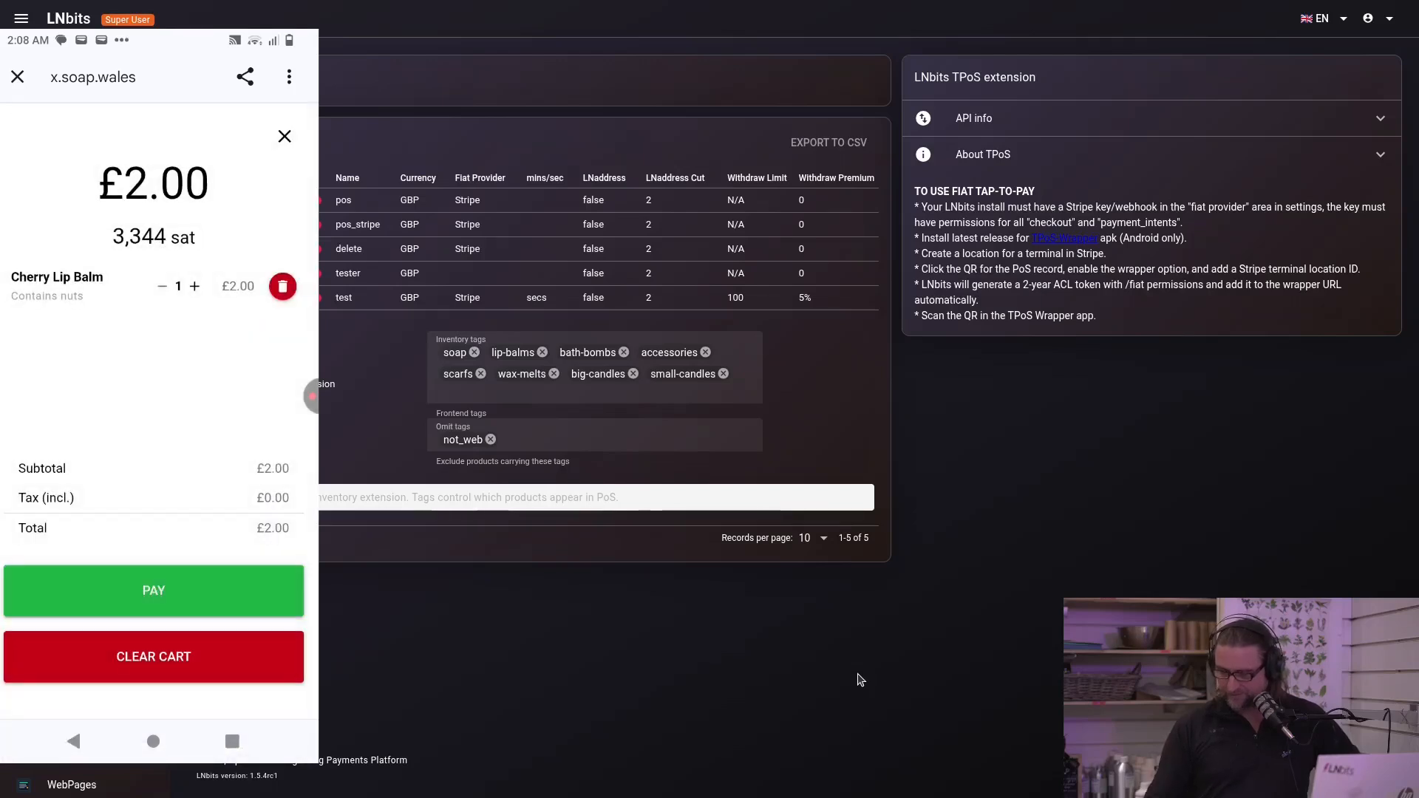
{"action": "left_click", "coordinate": [238, 286]}
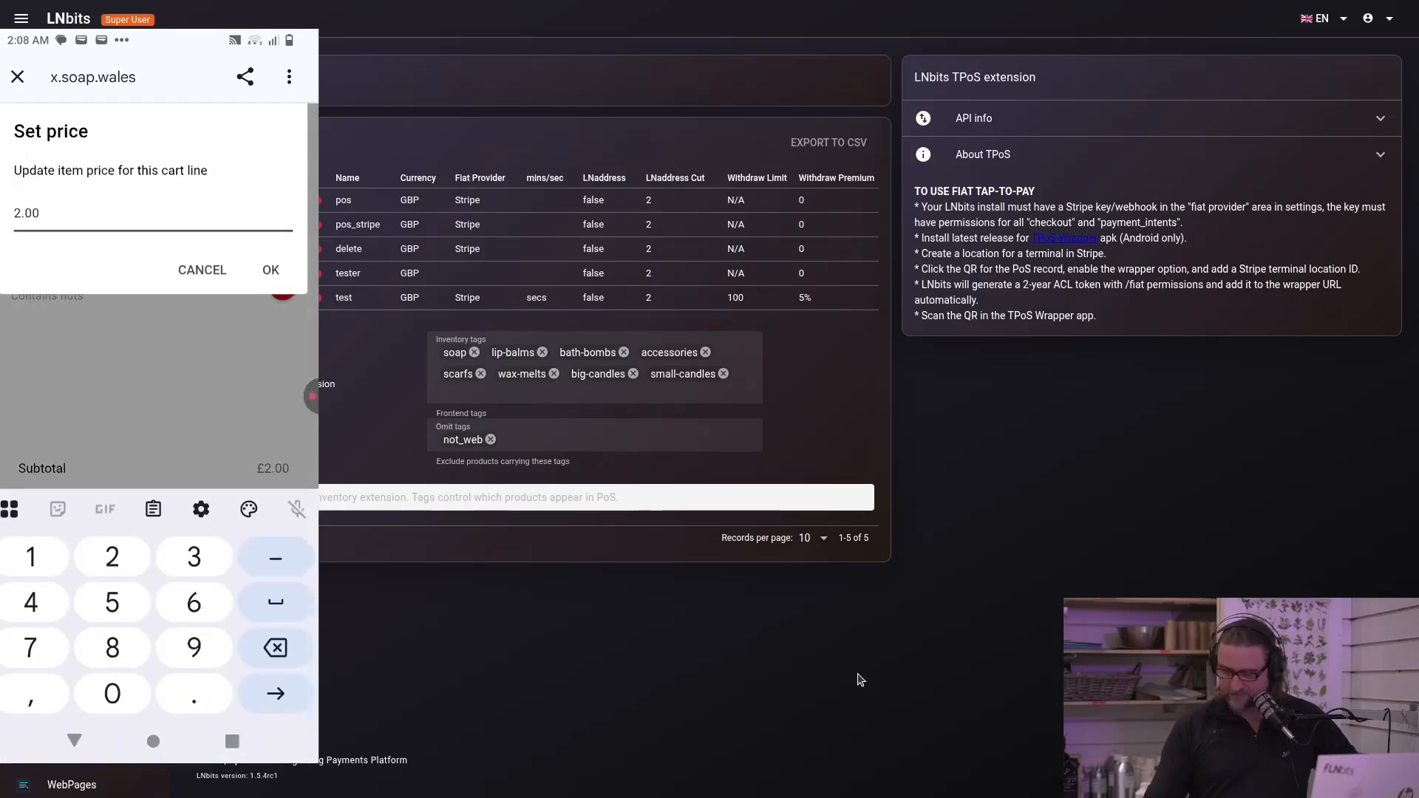
{"action": "left_click", "coordinate": [271, 271]}
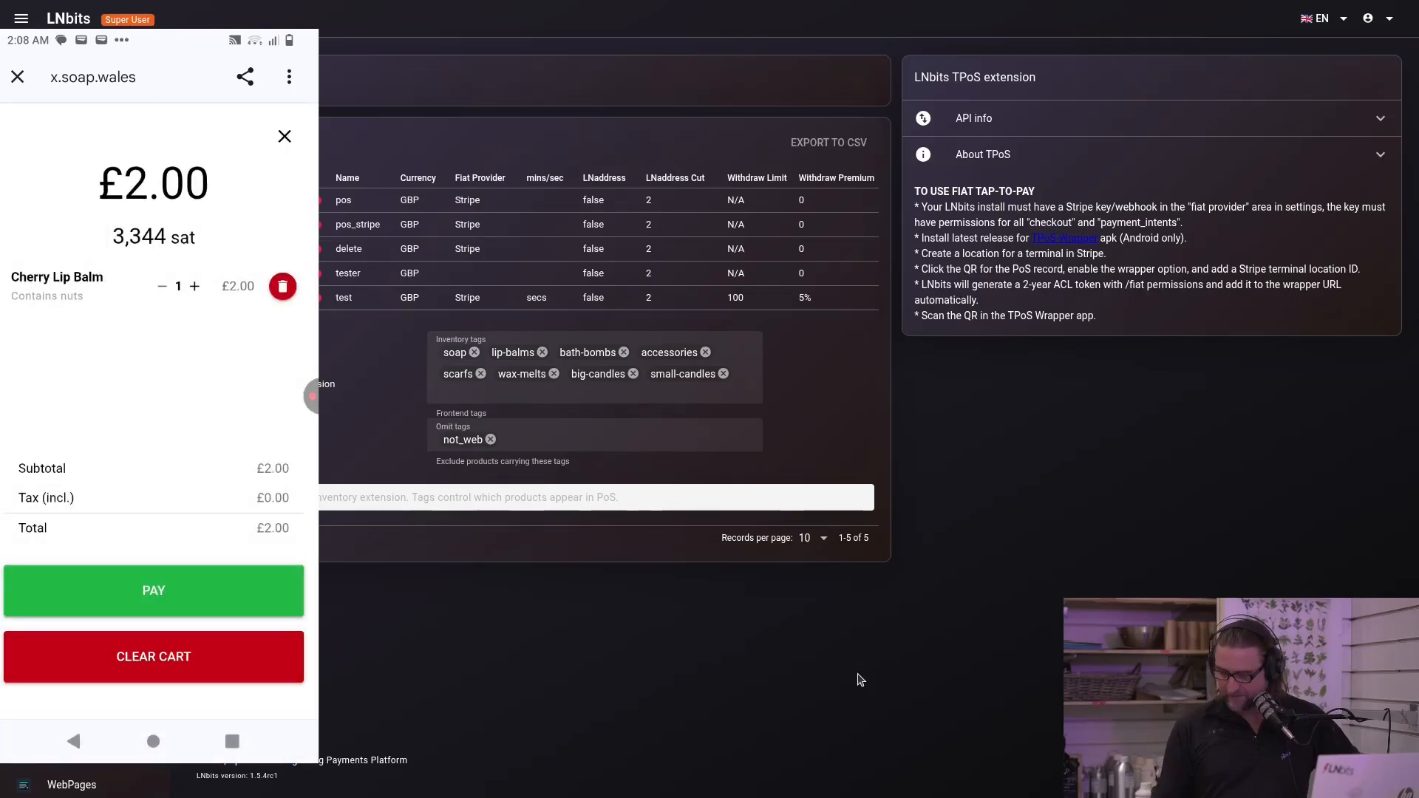
- Request a Lightning payment for the Cherry Lip Balm cart, and dismiss the invoice and the cart view
{"action": "left_click", "coordinate": [154, 591]}
{"action": "left_click", "coordinate": [73, 427]}
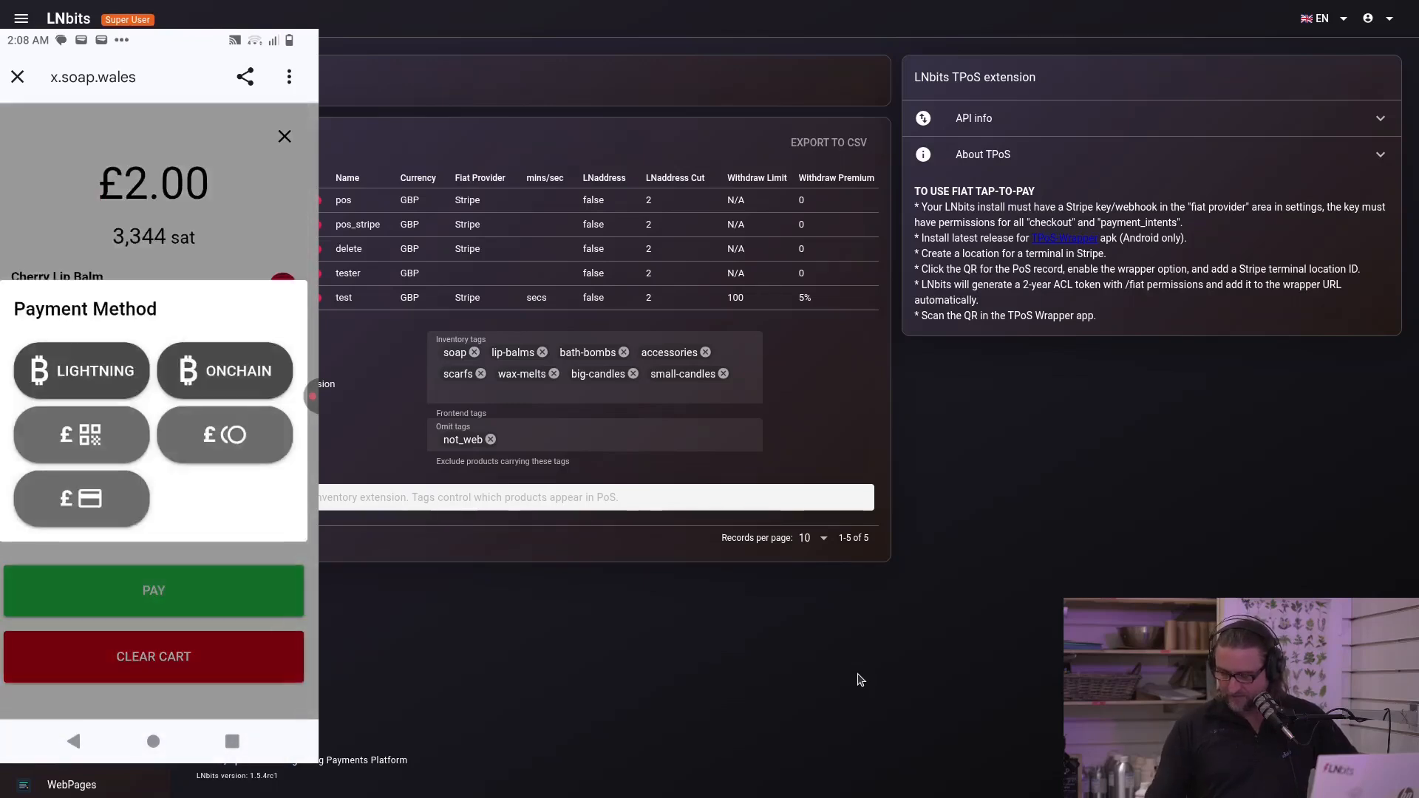
{"action": "left_click", "coordinate": [82, 371]}
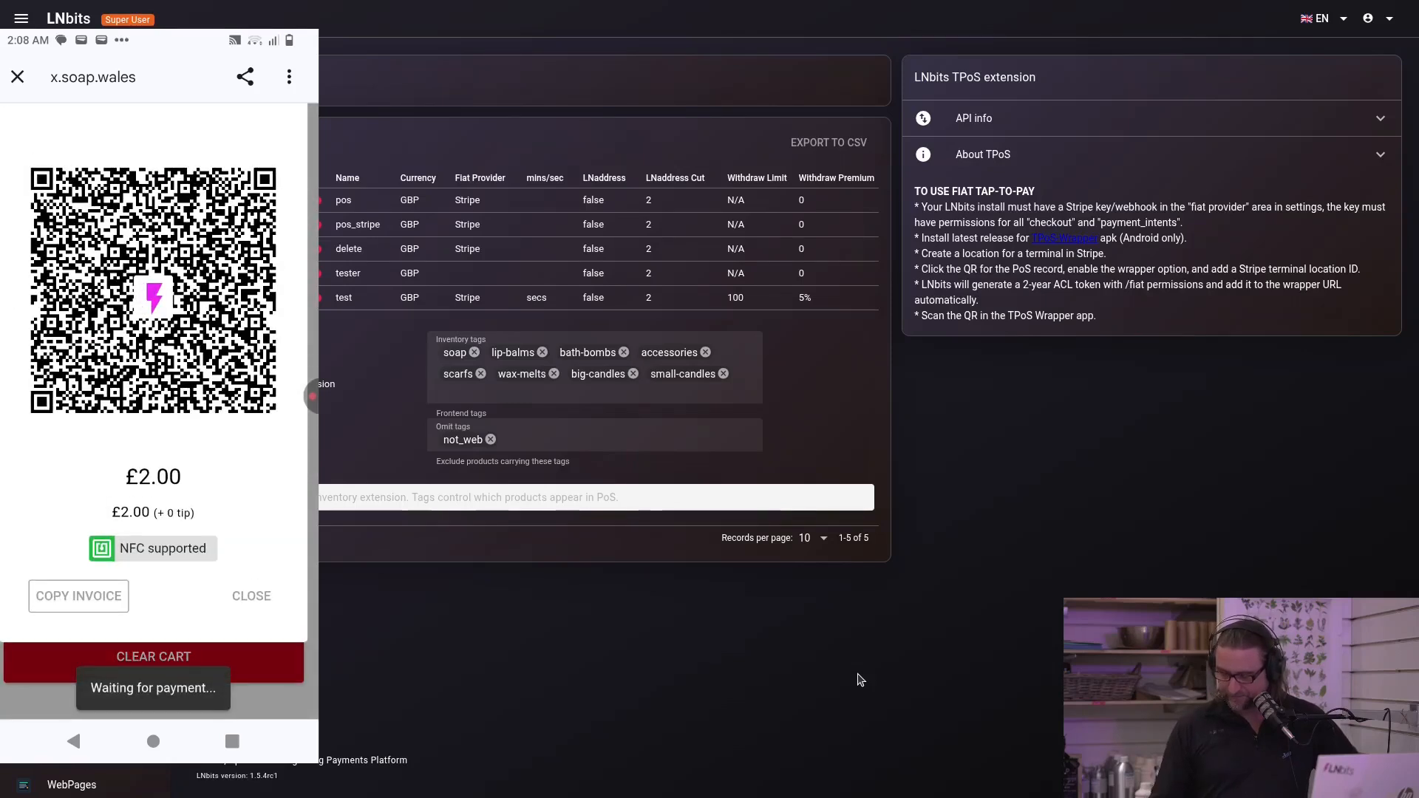
{"action": "left_click", "coordinate": [251, 596]}
{"action": "left_click", "coordinate": [285, 136]}
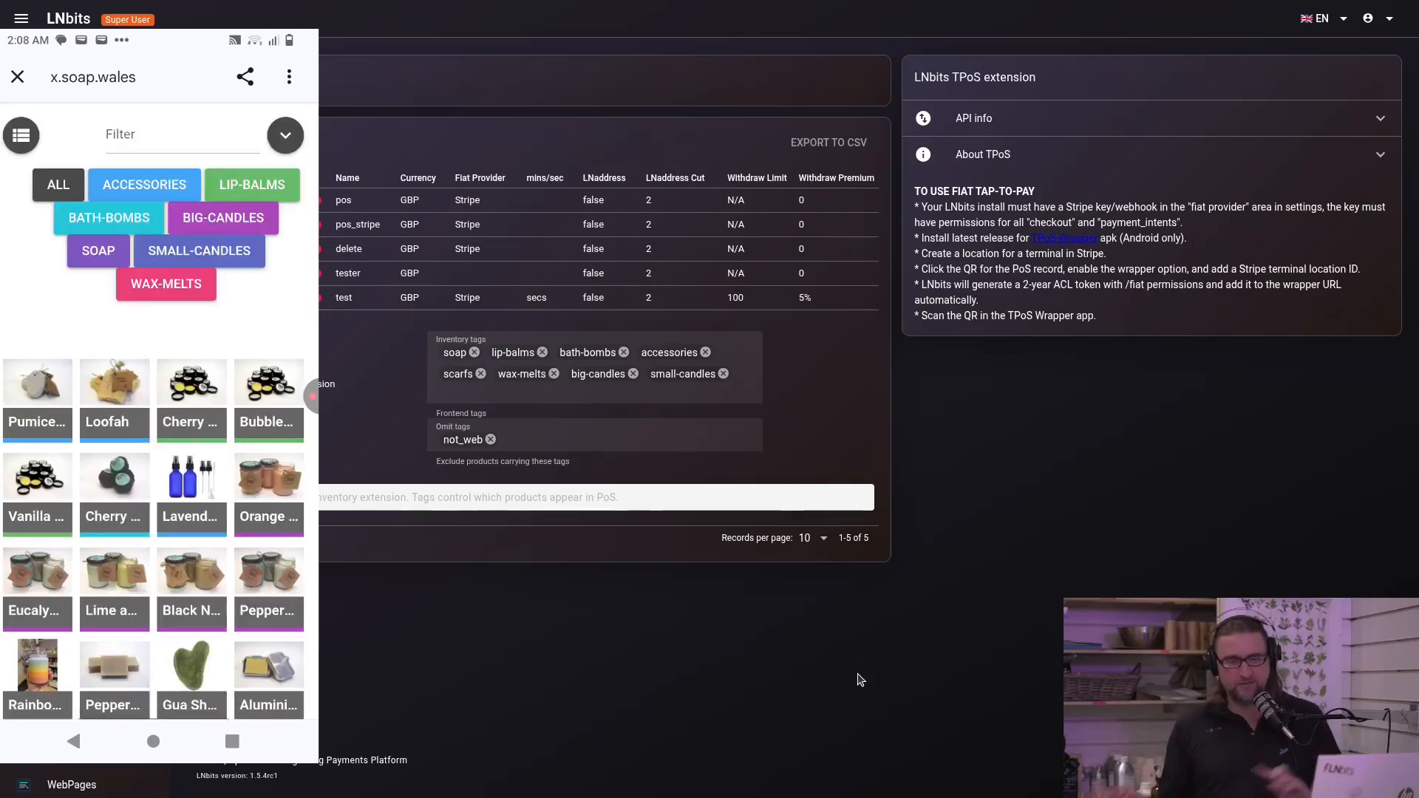
- Open the "test" point of sale in the browser and check out Cherry Lip Balm and Loofah Smile by card without a tip
{"action": "left_click", "coordinate": [248, 298]}
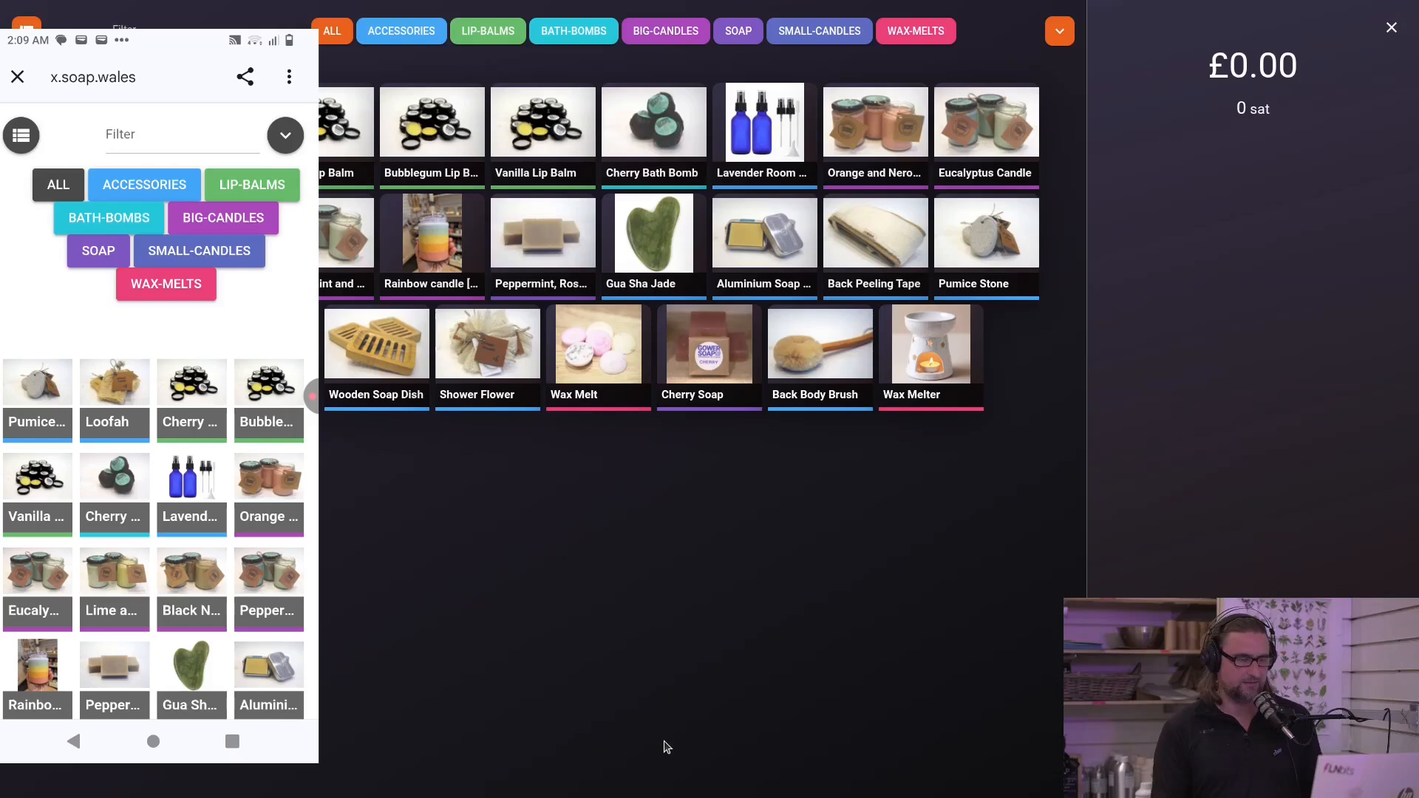
{"action": "left_click", "coordinate": [329, 129]}
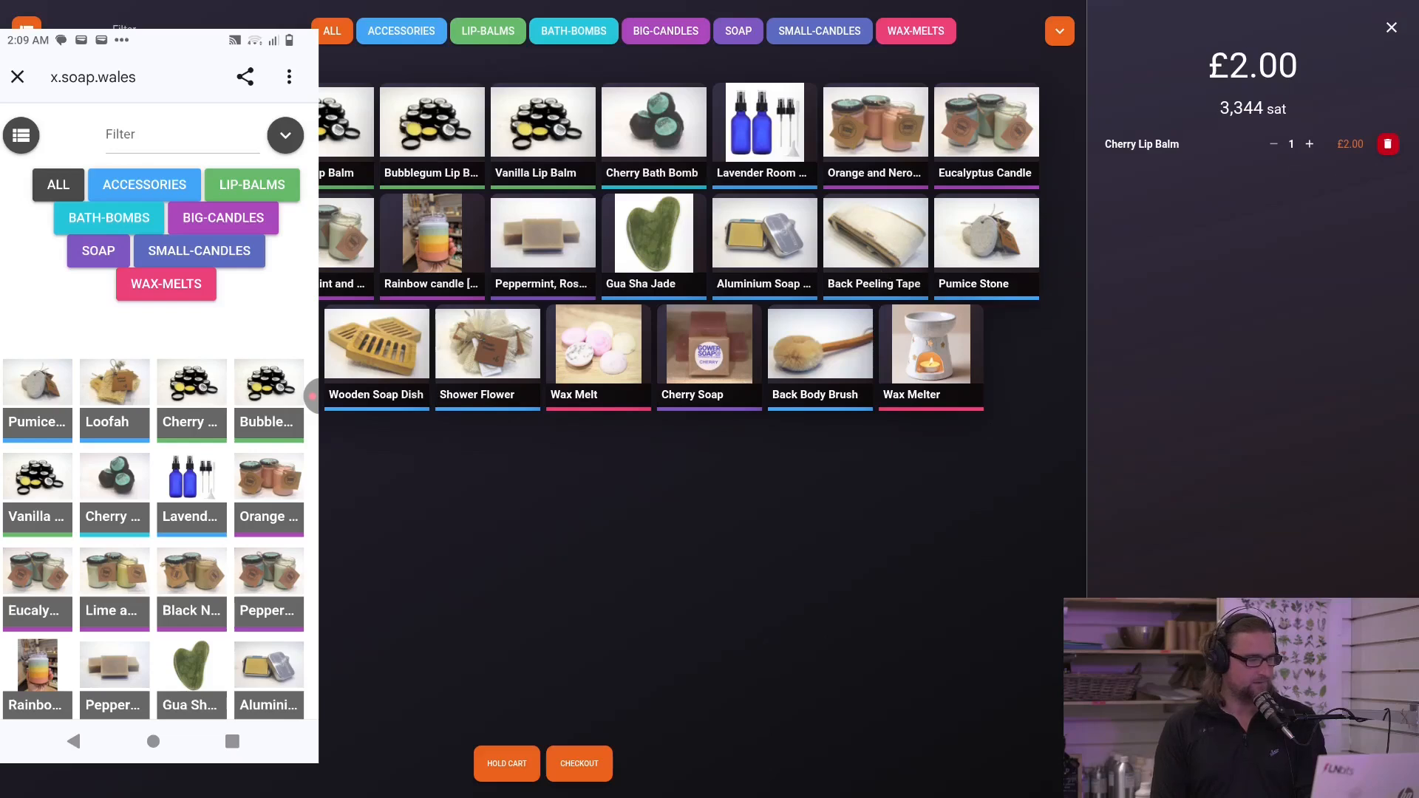
{"action": "left_click", "coordinate": [270, 347]}
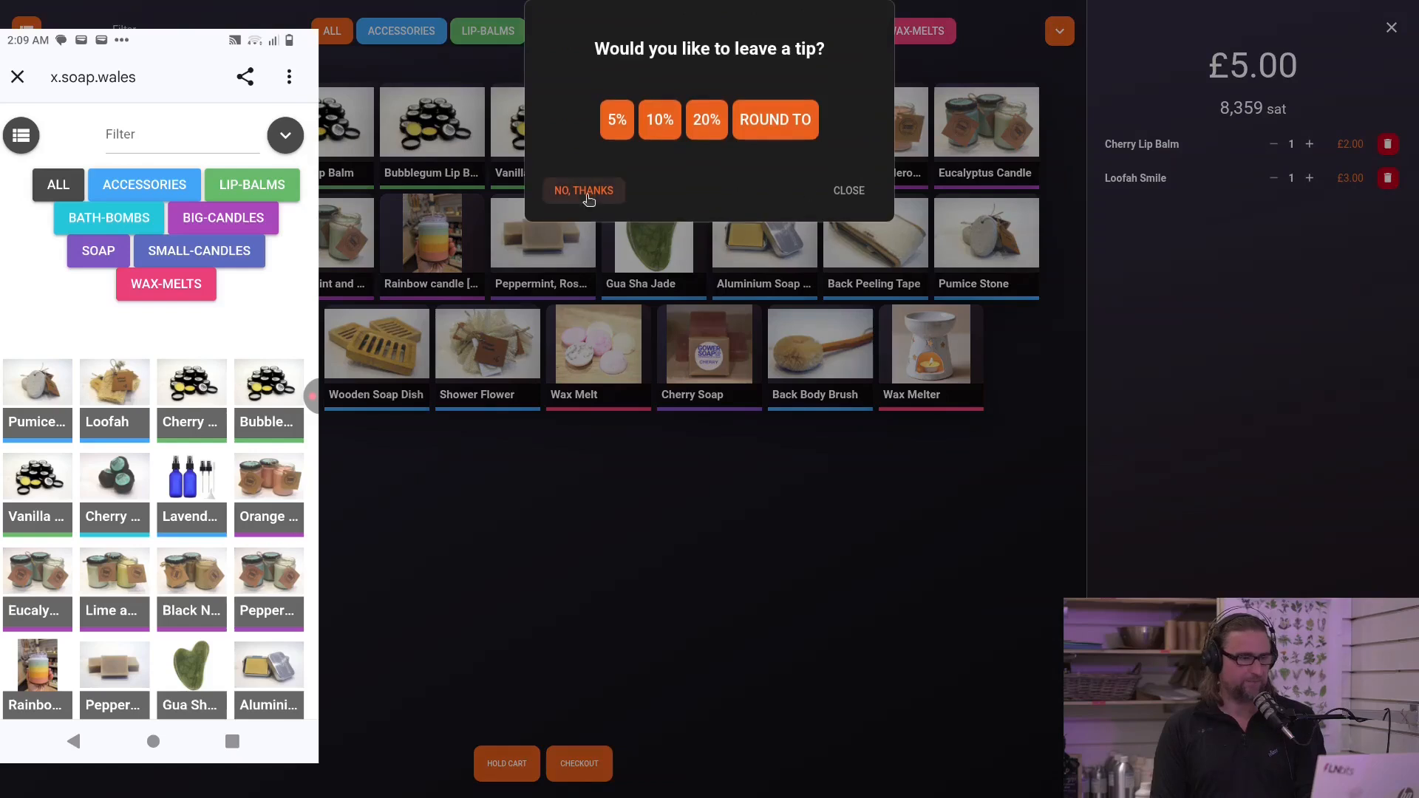
{"action": "left_click", "coordinate": [586, 193]}
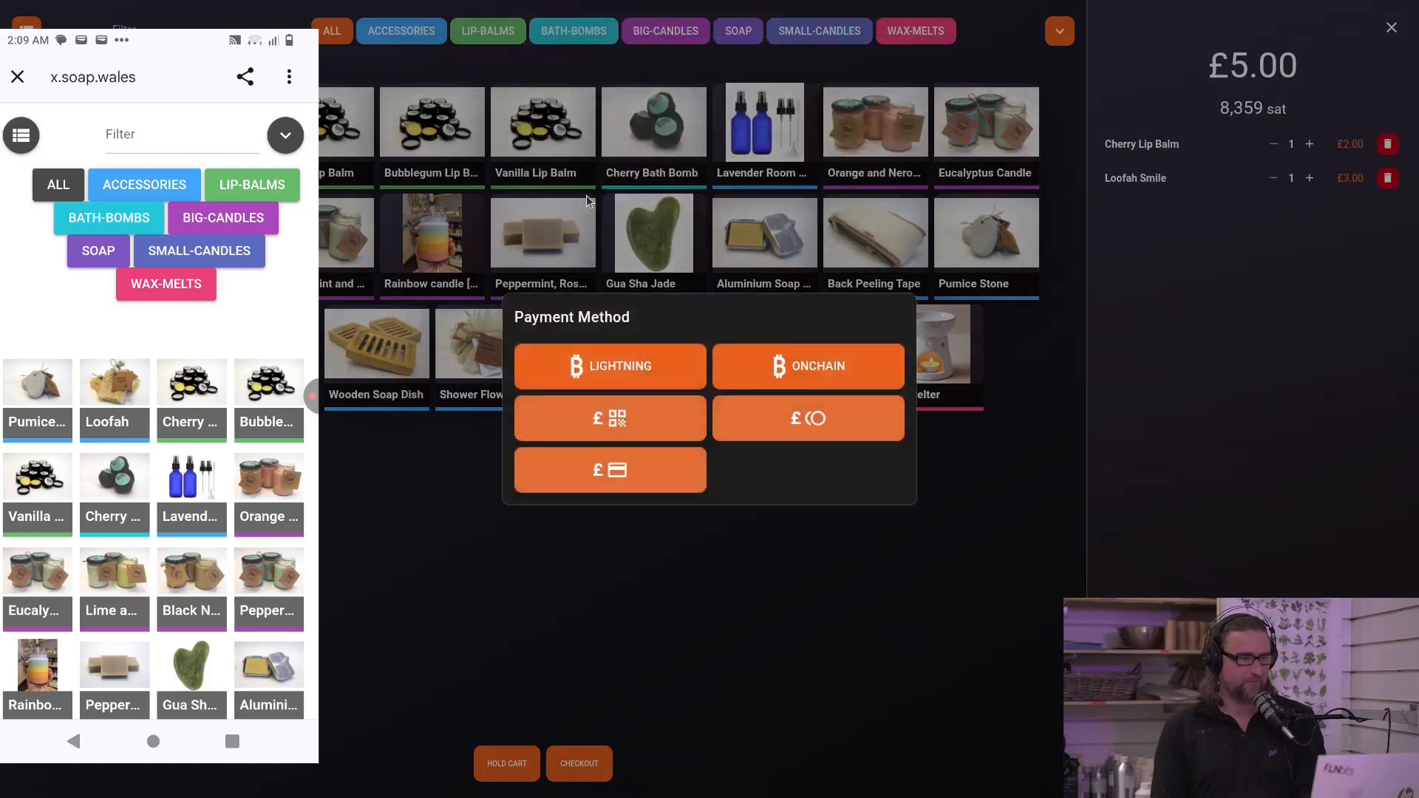
{"action": "left_click", "coordinate": [654, 471]}
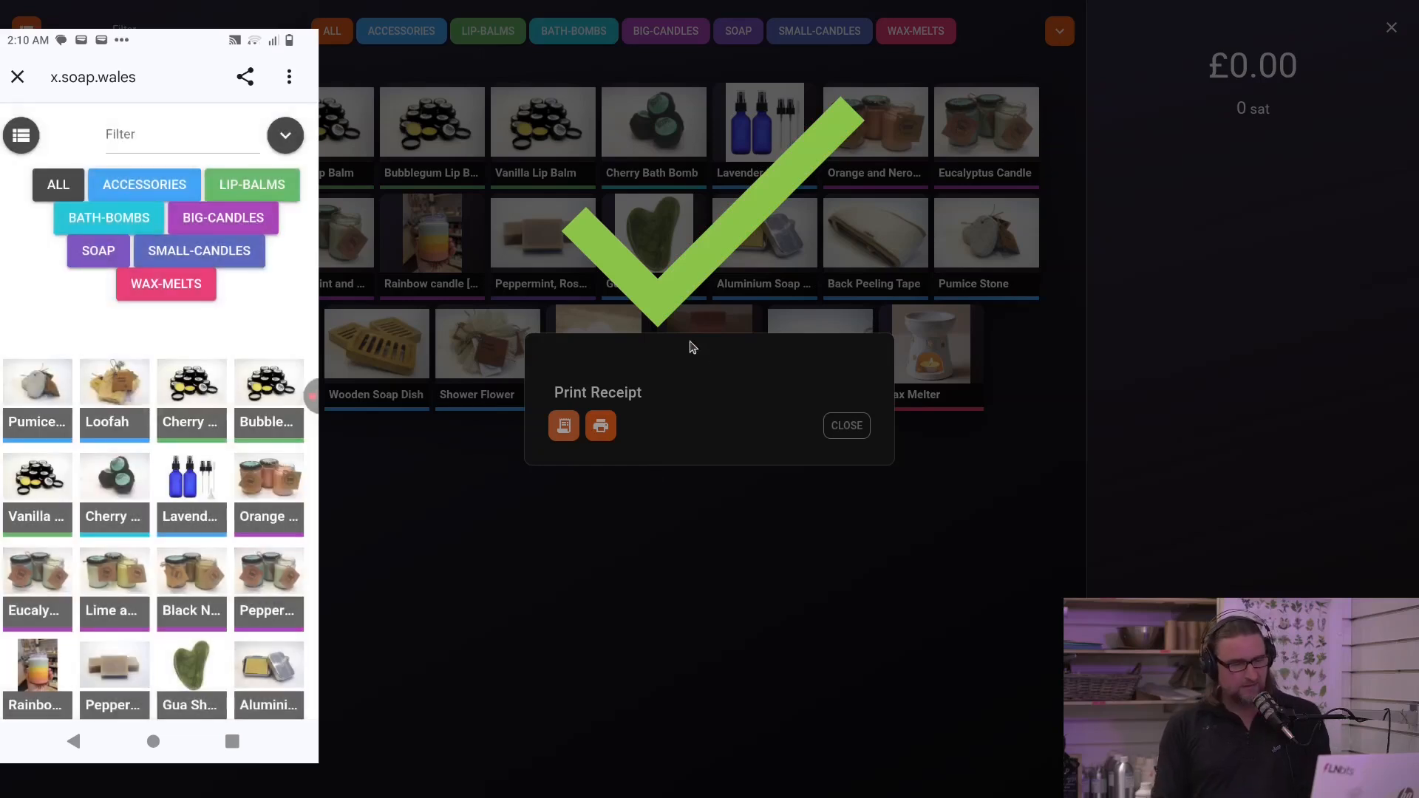
- Dismiss the receipt printing options and close the onchain payment request
{"action": "left_click", "coordinate": [716, 288]}
{"action": "left_click", "coordinate": [847, 426]}
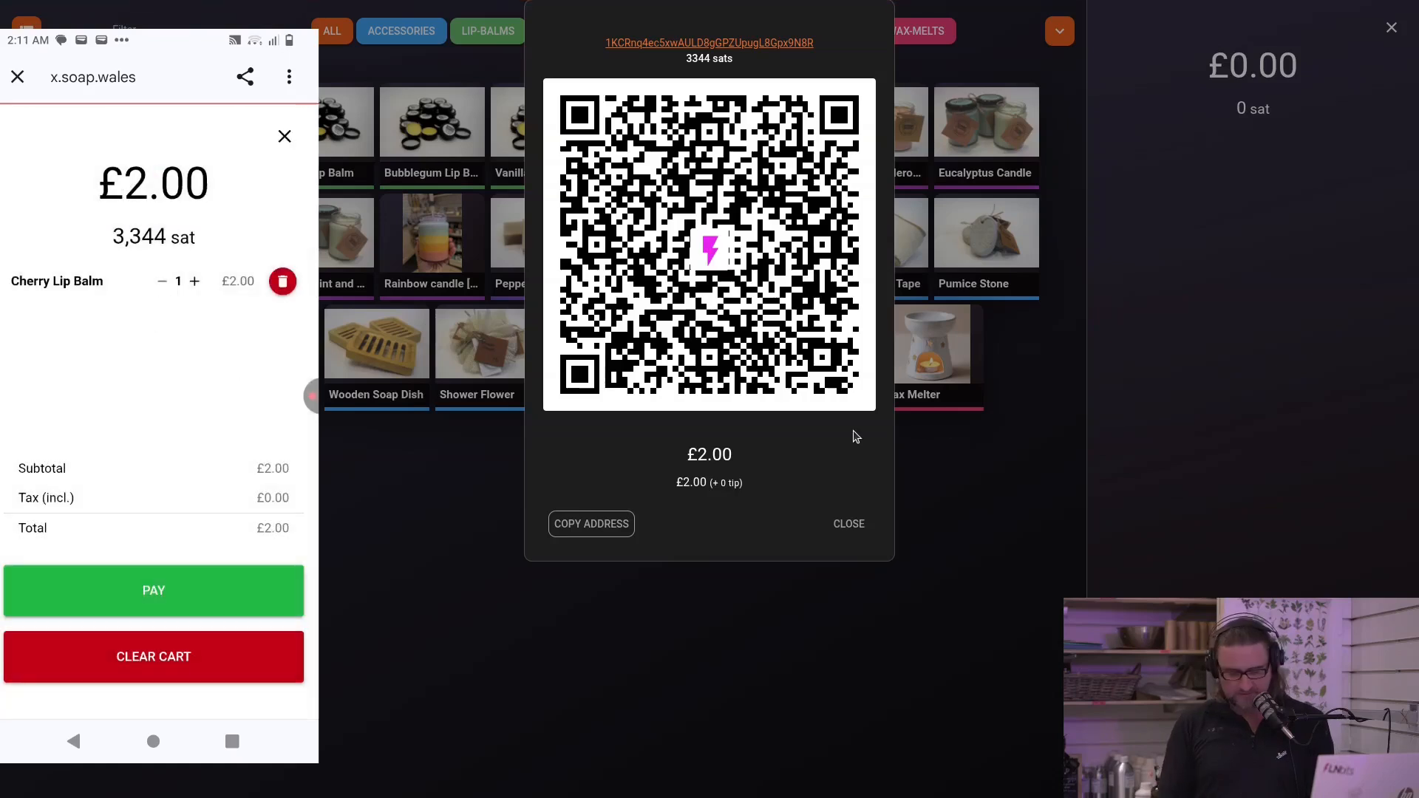
{"action": "left_click", "coordinate": [857, 523]}
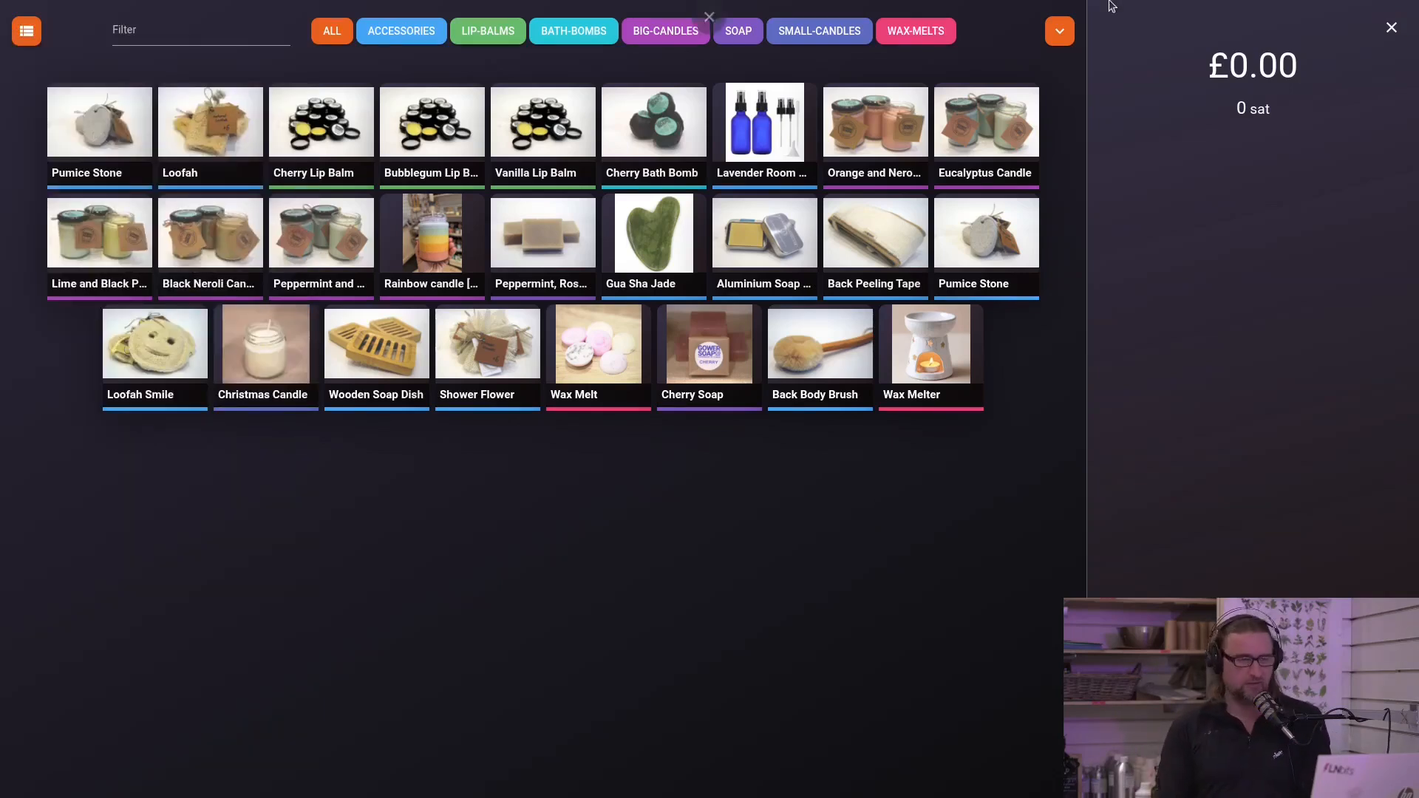
- Switch the point of sale to ATM mode, submit a withdrawal amount and dismiss the completion overlay
{"action": "left_click", "coordinate": [1060, 31]}
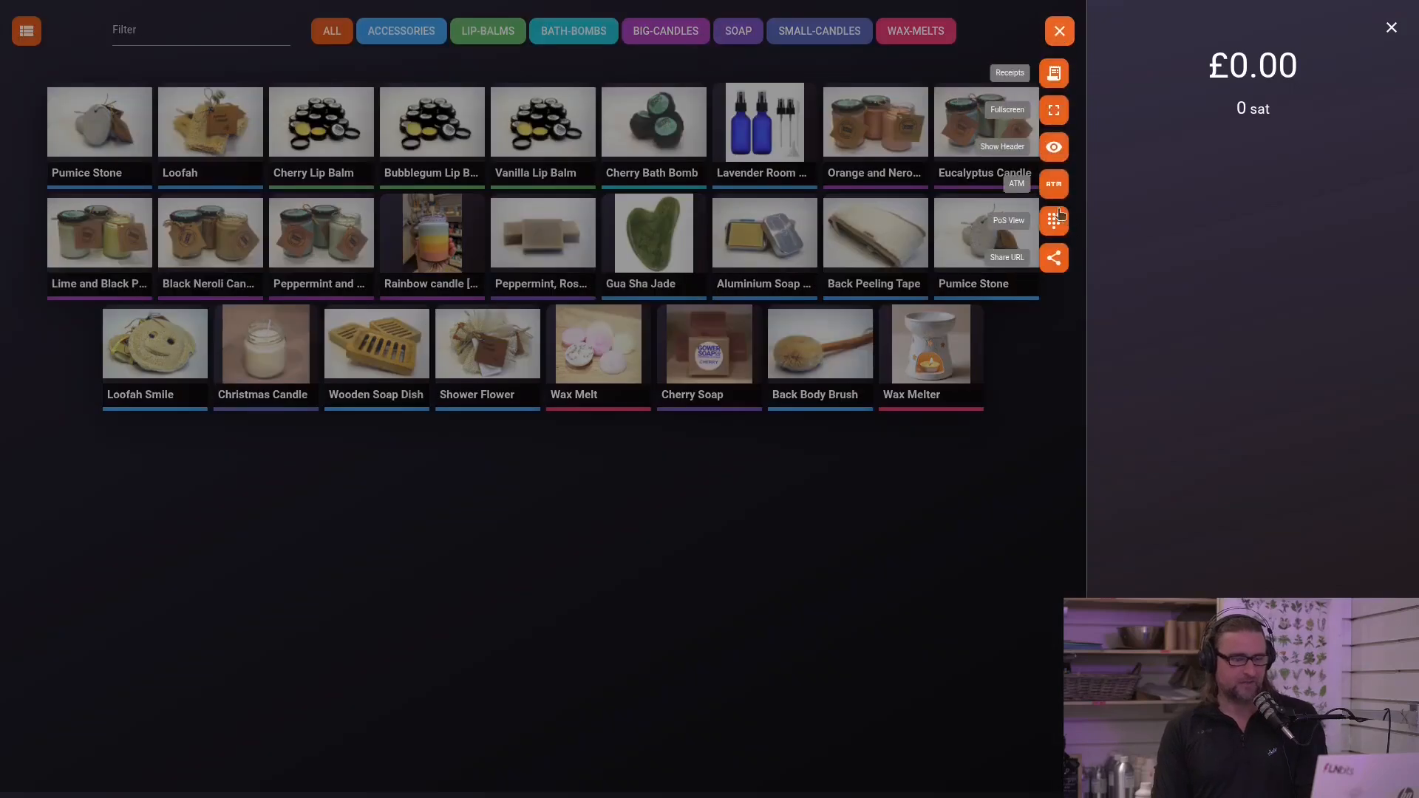
{"action": "left_click", "coordinate": [1049, 181]}
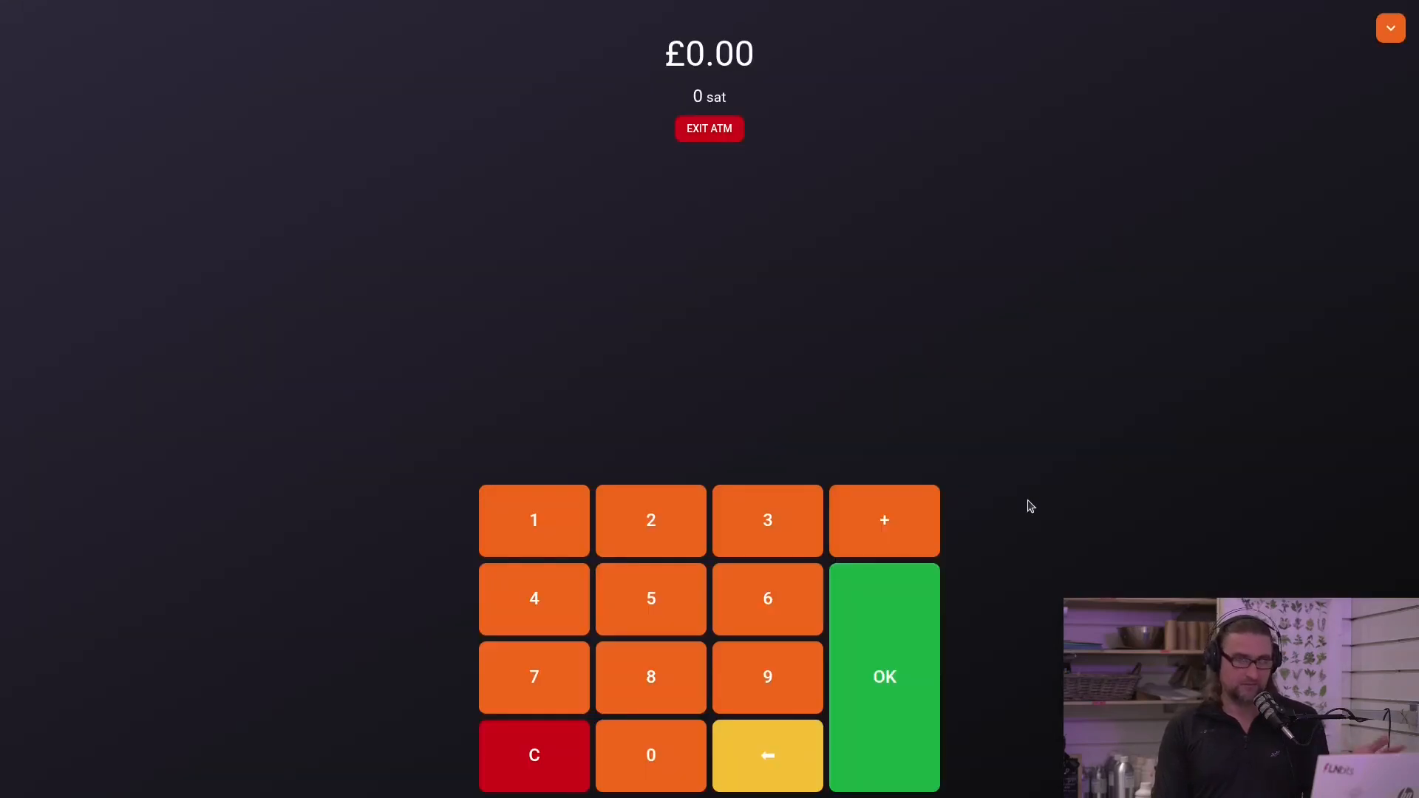
{"action": "left_click", "coordinate": [551, 532]}
{"action": "left_click", "coordinate": [895, 688]}
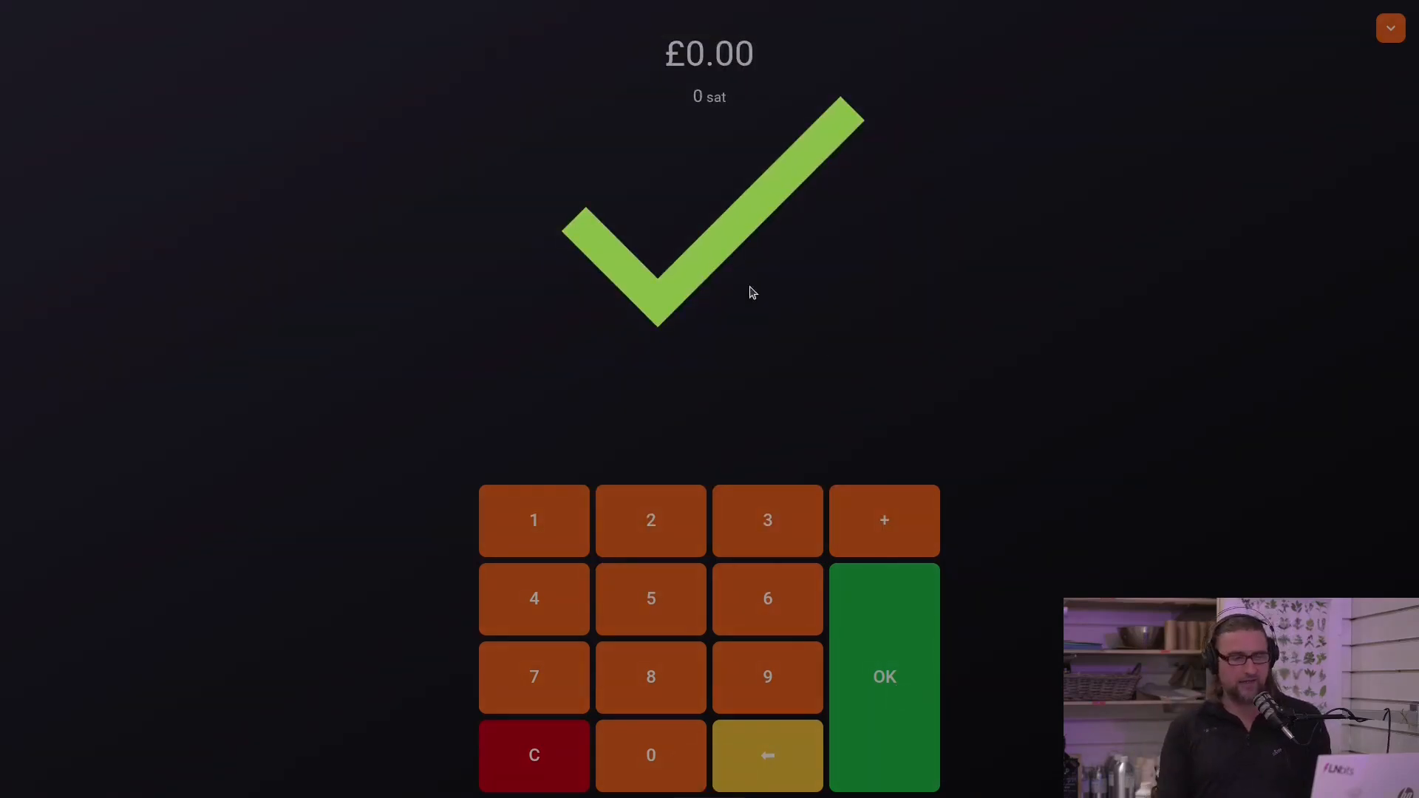
{"action": "left_click", "coordinate": [717, 256]}
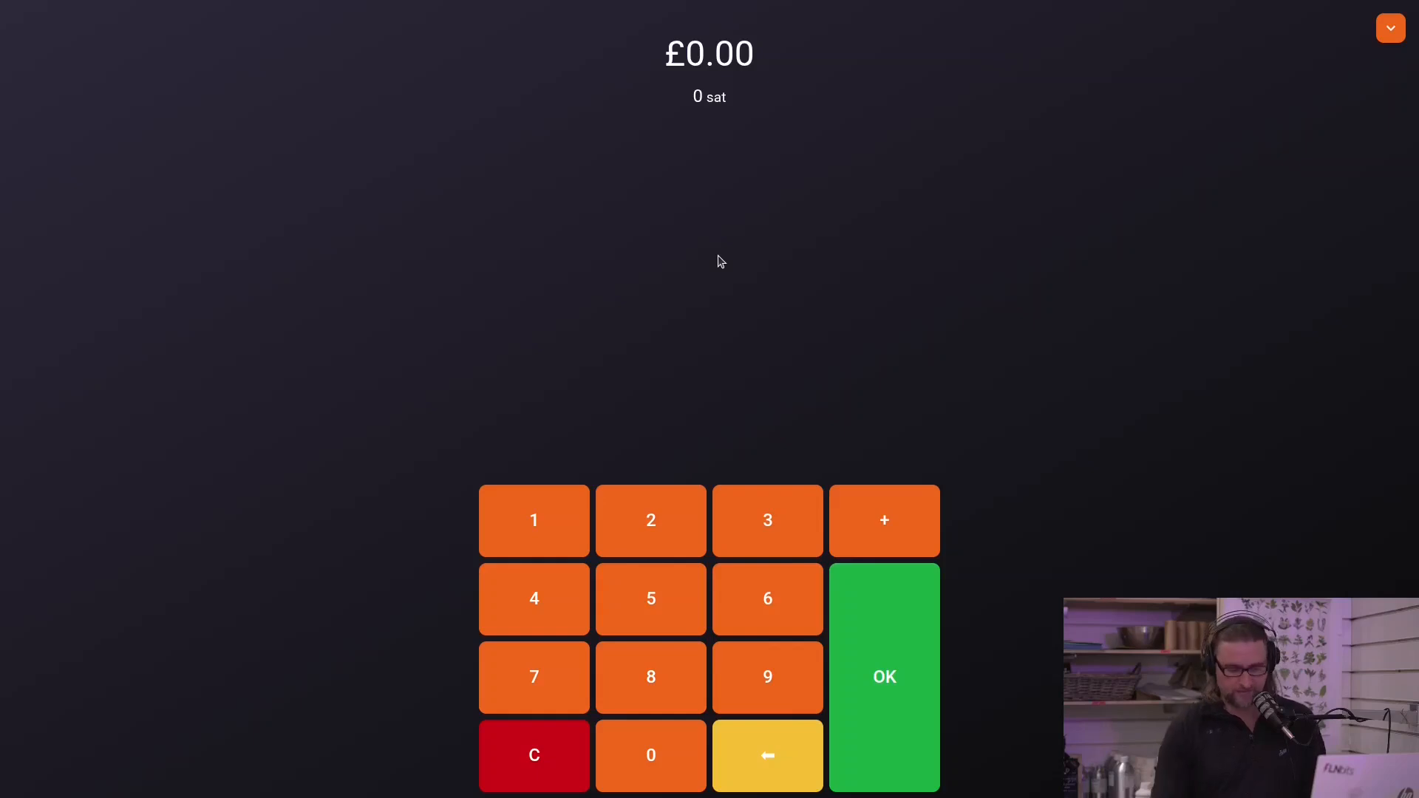
- Expand the £5.00 payment in the receipts list, preview its order receipt for printing, and dismiss the print preview
{"action": "left_click", "coordinate": [1387, 35]}
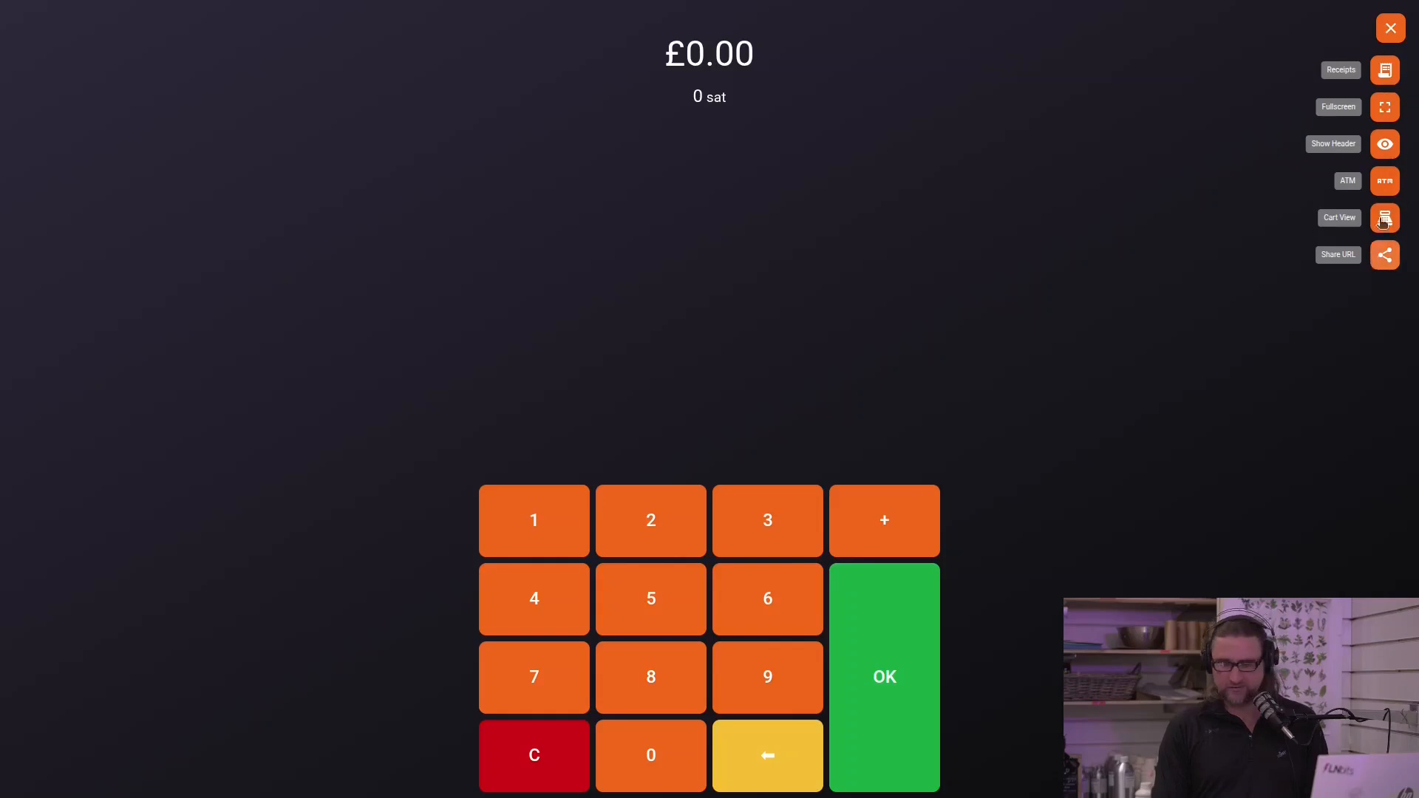
{"action": "left_click", "coordinate": [1384, 74]}
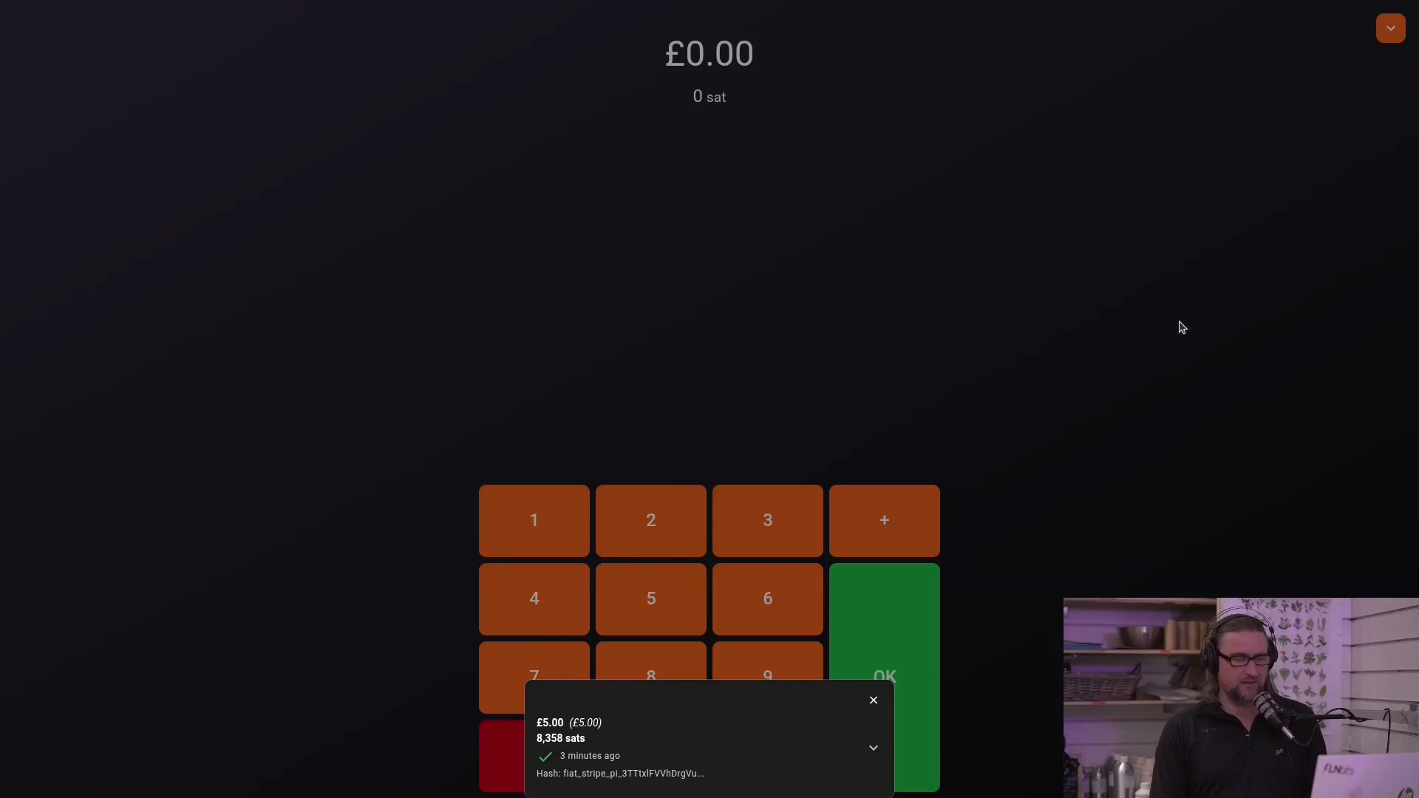
{"action": "left_click", "coordinate": [762, 771]}
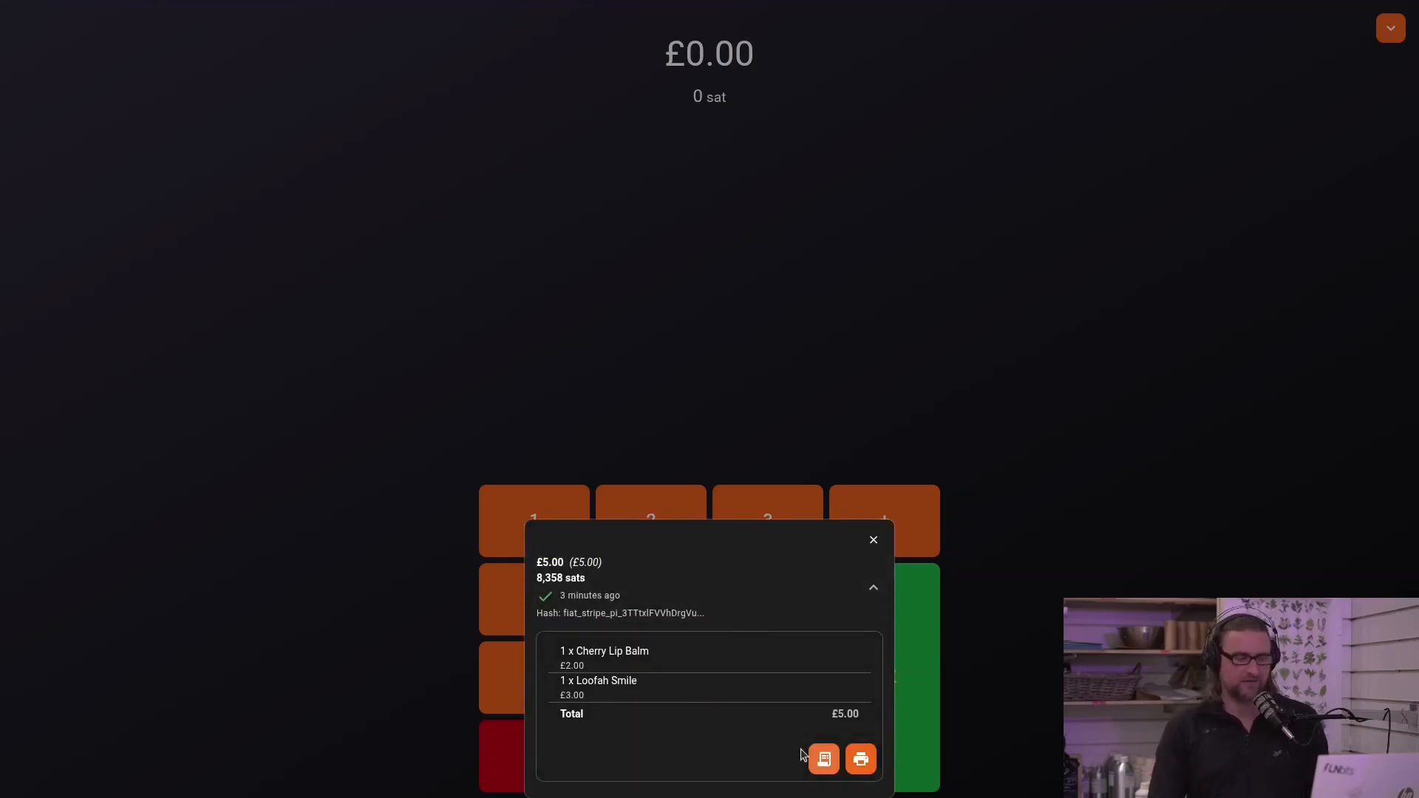
{"action": "left_click", "coordinate": [825, 766]}
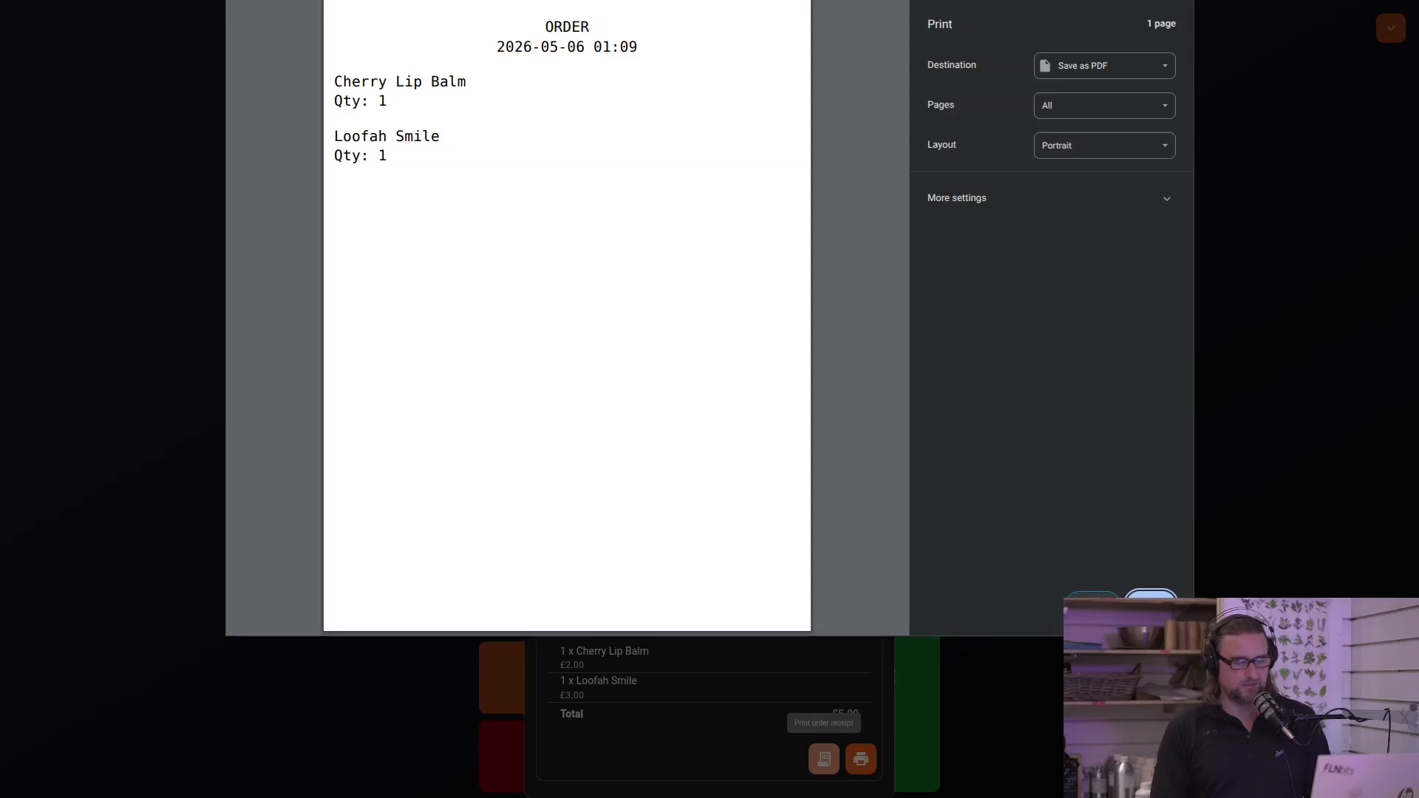
{"action": "left_click", "coordinate": [1092, 605]}
{"action": "left_click", "coordinate": [1049, 605]}
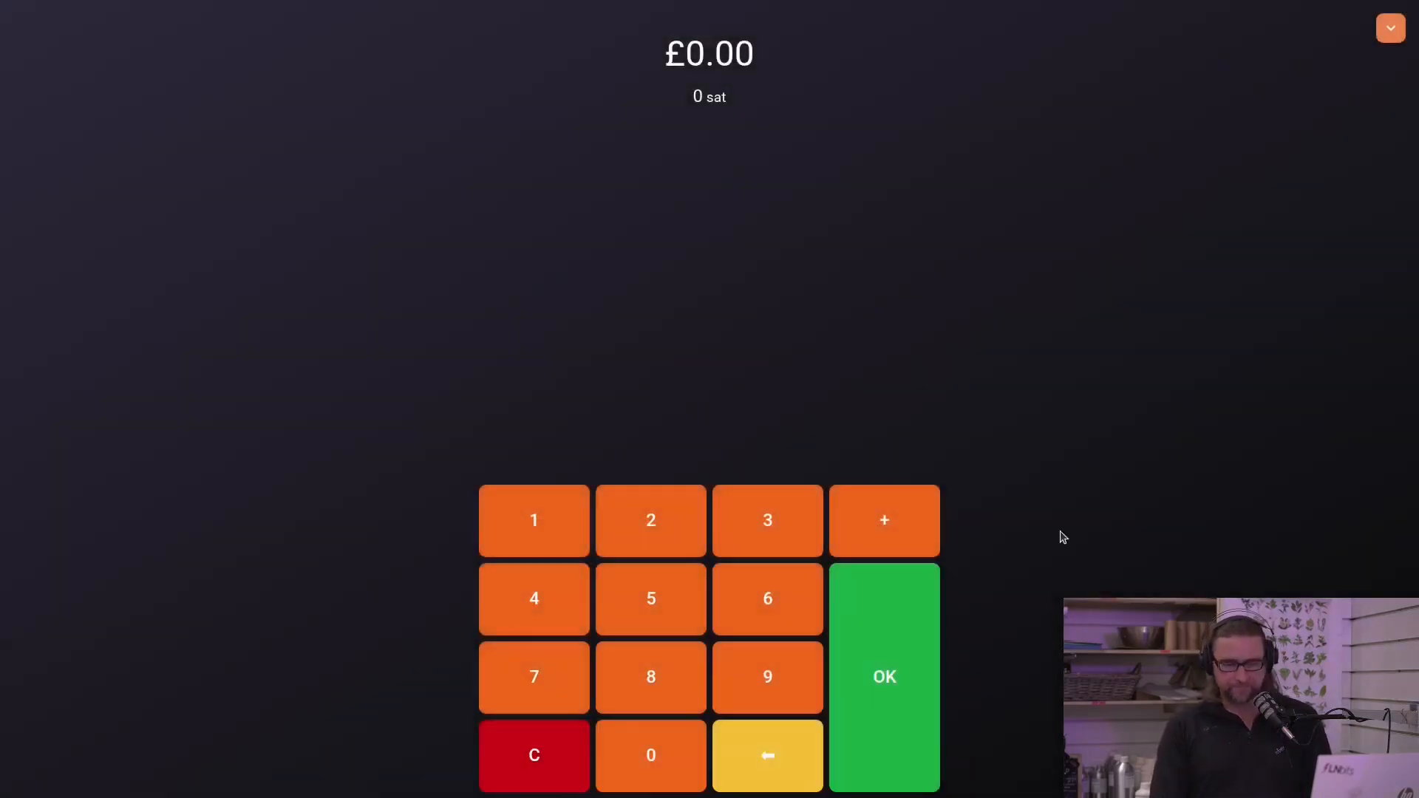
- Switch the point of sale back to the product cart view and dismiss the receipt printing options
{"action": "left_click", "coordinate": [1403, 28]}
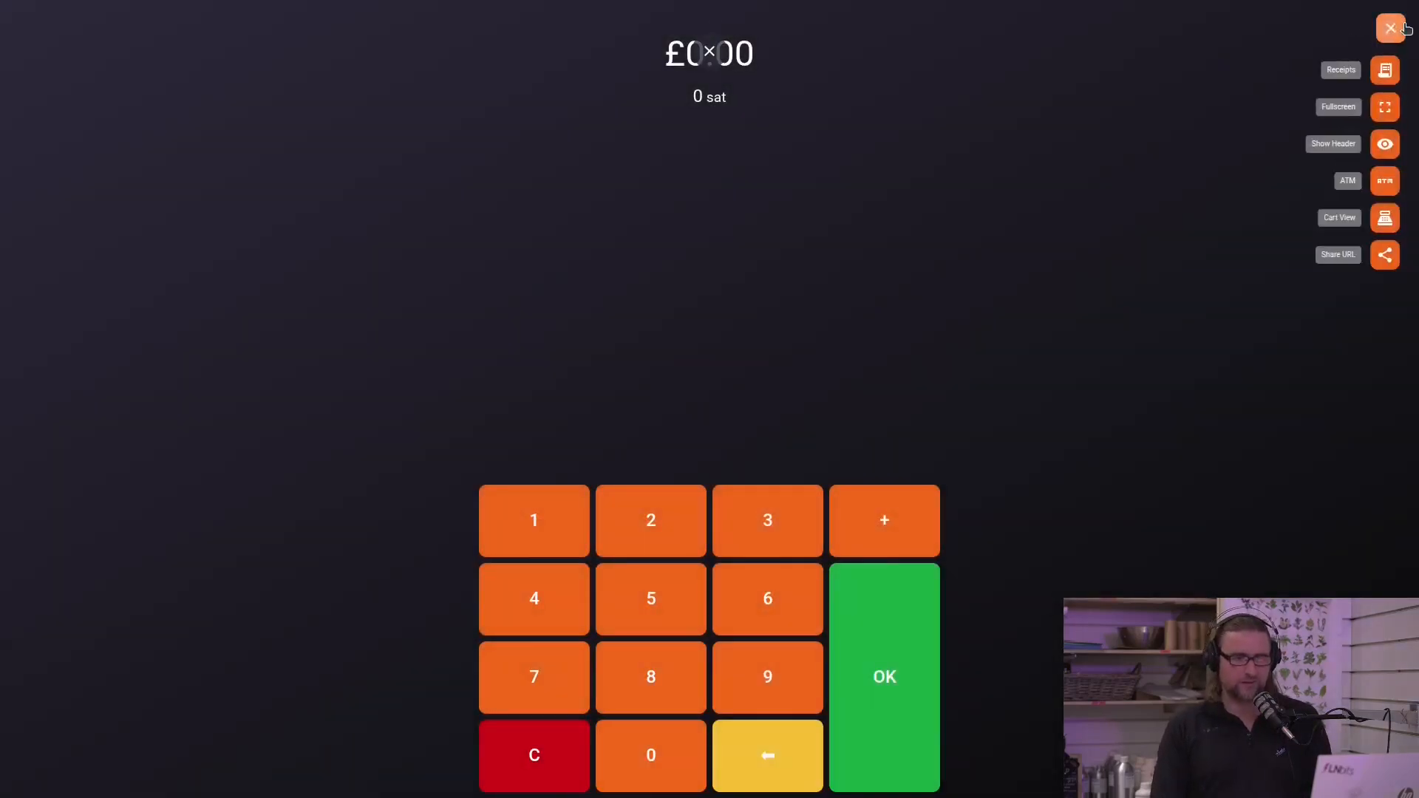
{"action": "left_click", "coordinate": [1387, 216]}
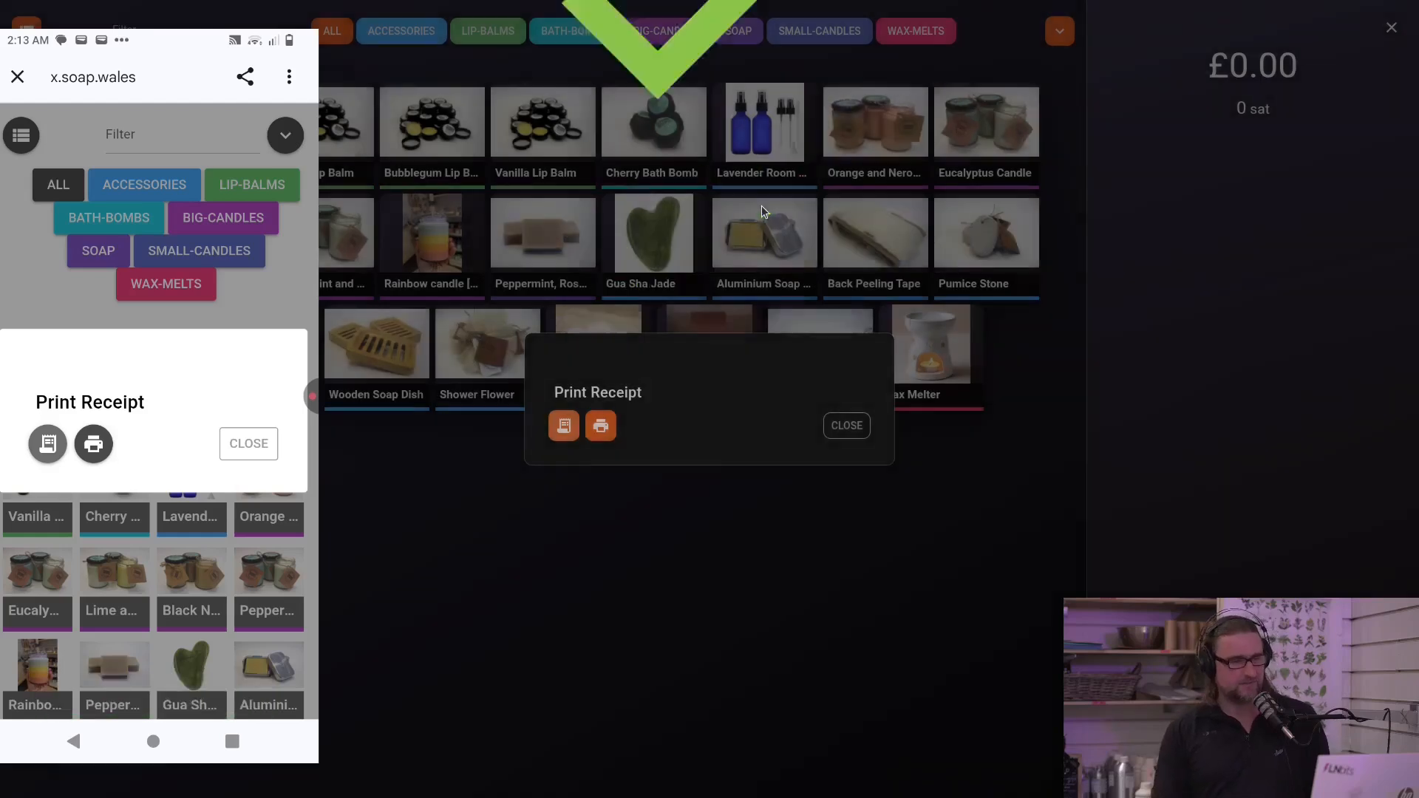
{"action": "left_click", "coordinate": [847, 425]}
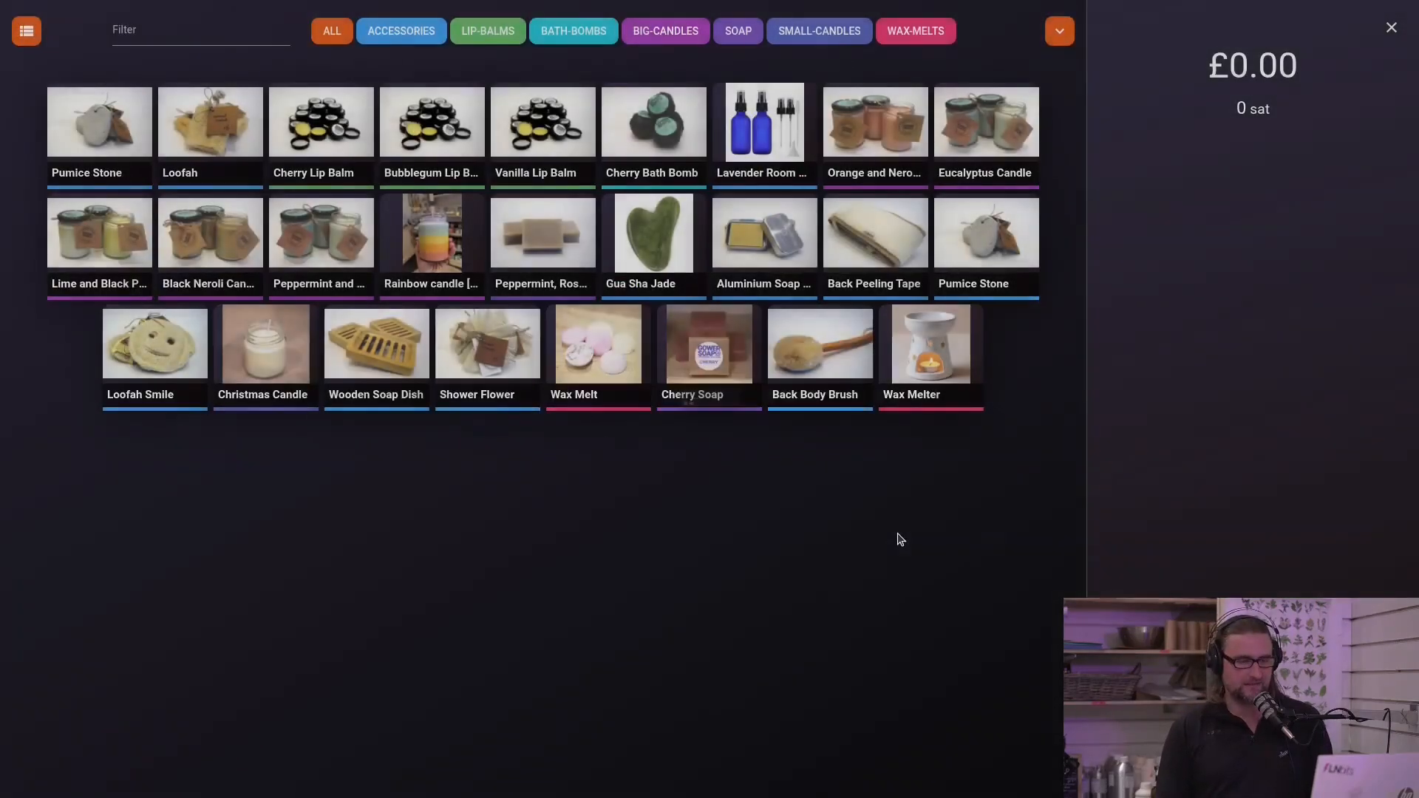